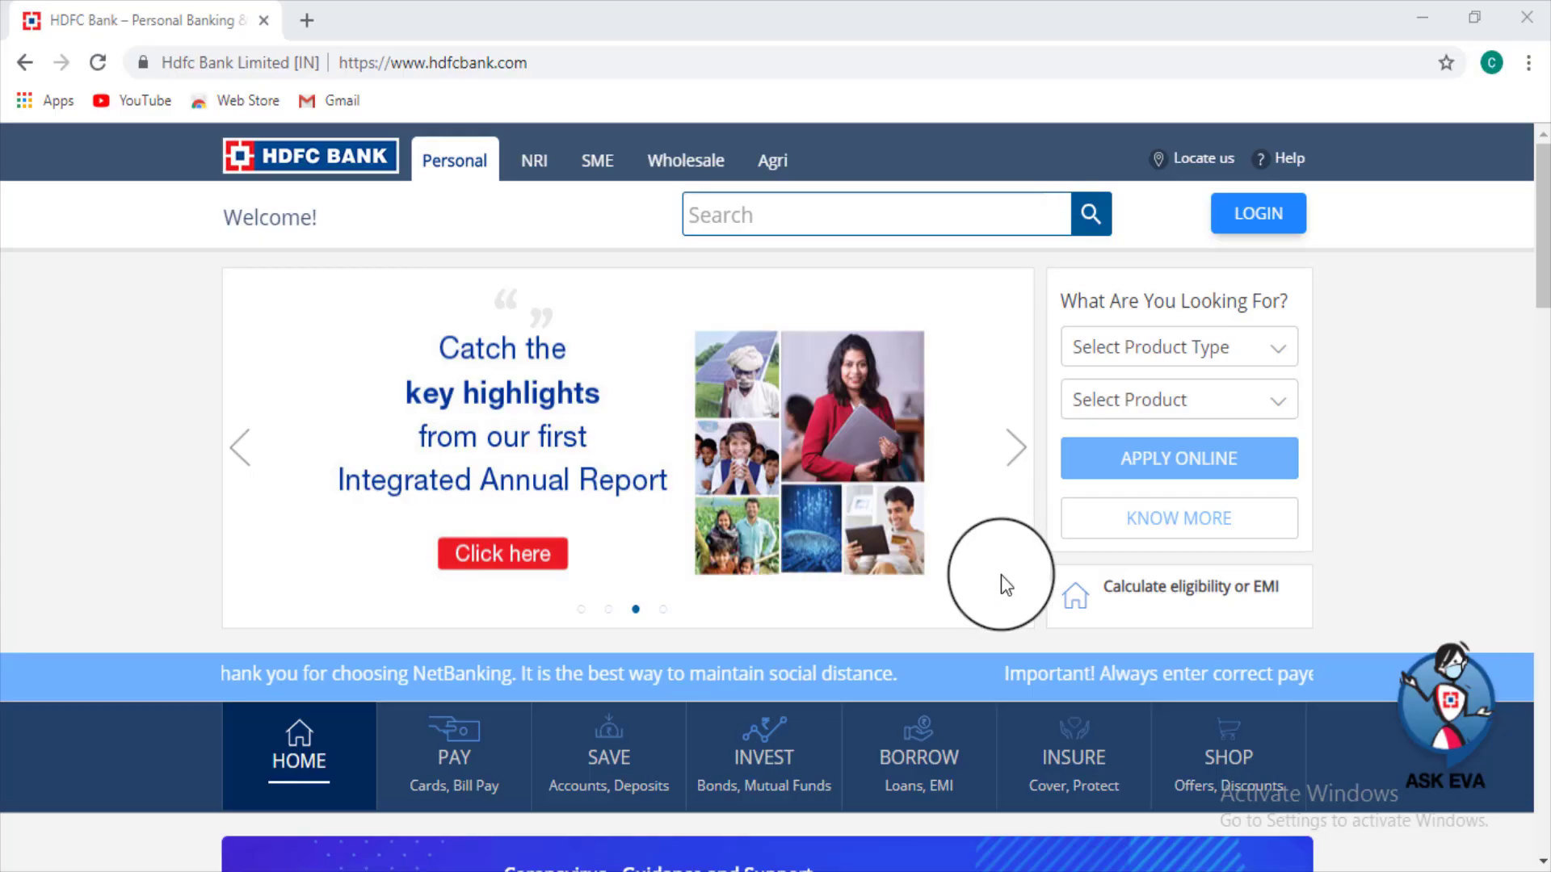
{"action": "scroll", "coordinate": [1000, 574], "scroll_direction": "down", "scroll_amount": 3}
{"action": "mouse_move", "coordinate": [972, 527]}
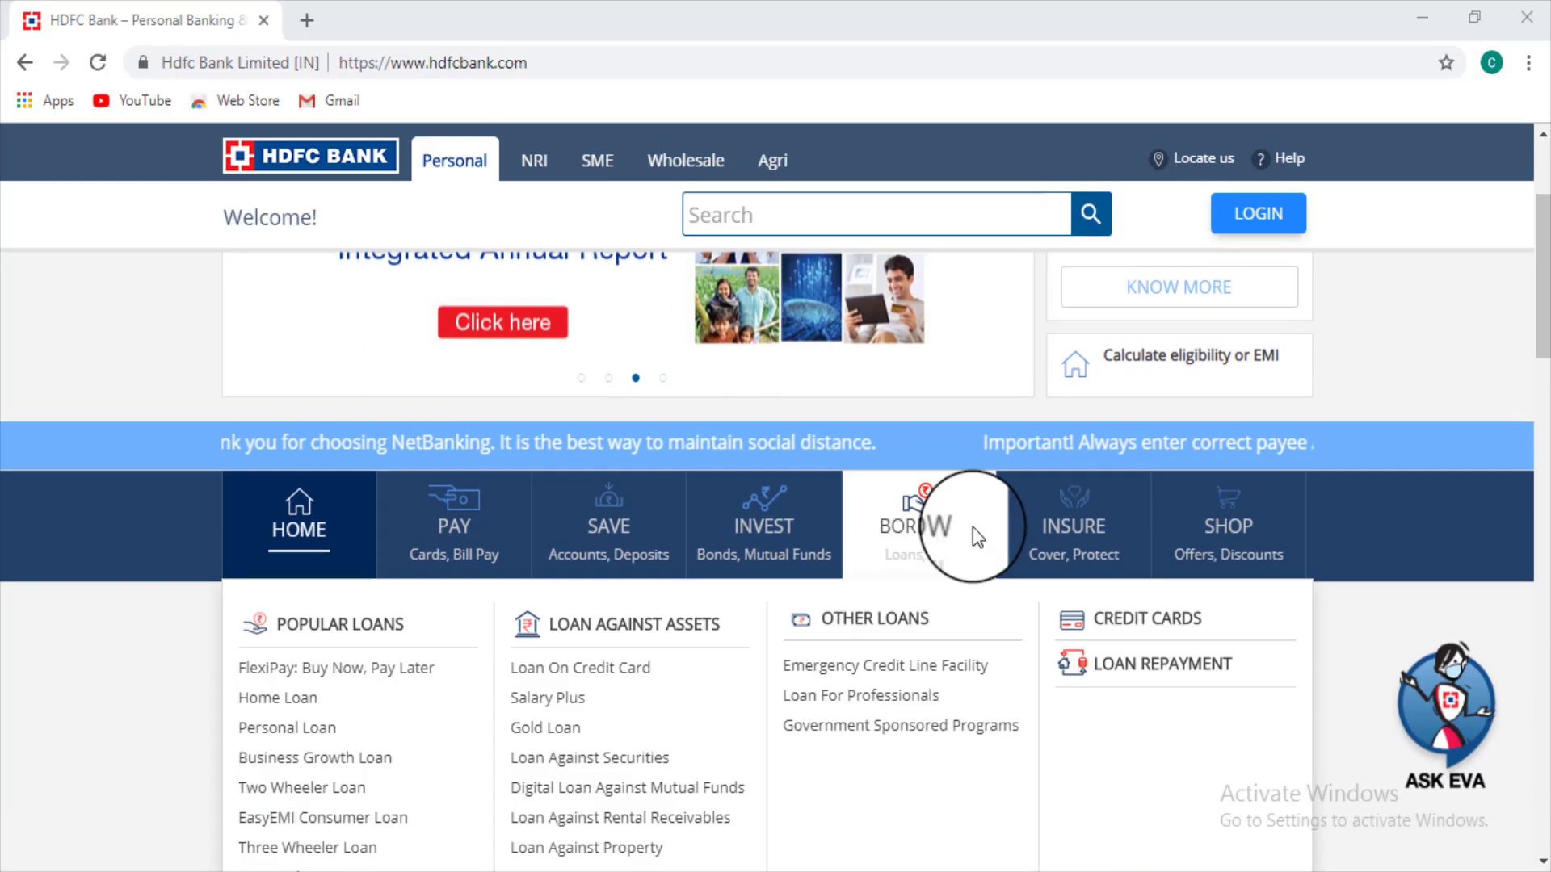
{"action": "scroll", "coordinate": [422, 250], "scroll_direction": "down", "scroll_amount": 1}
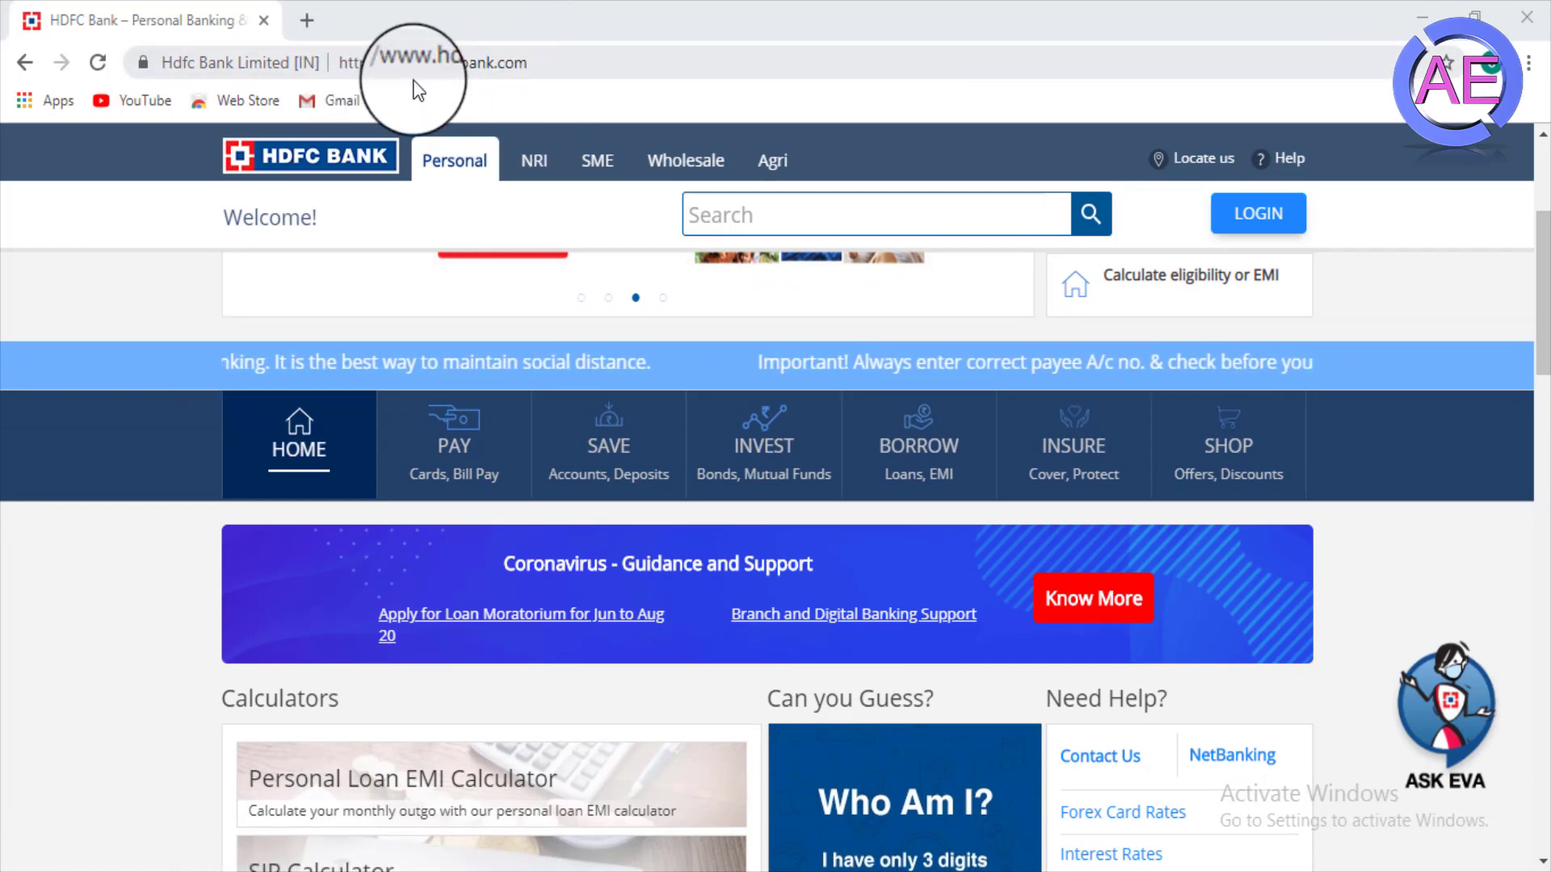
{"action": "mouse_move", "coordinate": [509, 450]}
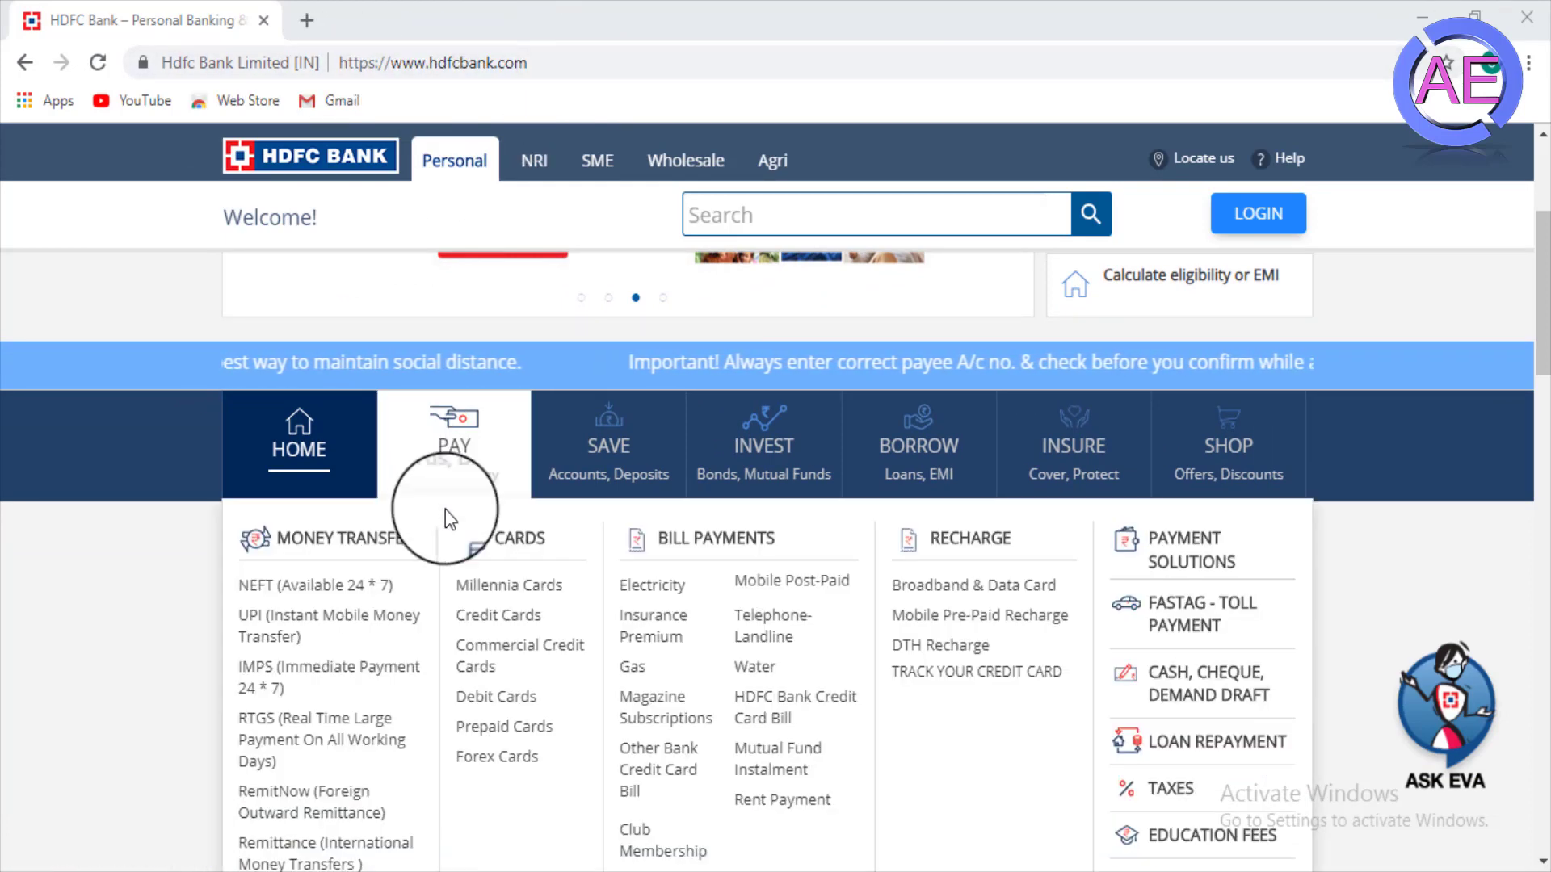
{"action": "scroll", "coordinate": [139, 603], "scroll_direction": "down", "scroll_amount": 5}
{"action": "scroll", "coordinate": [255, 575], "scroll_direction": "up", "scroll_amount": 9}
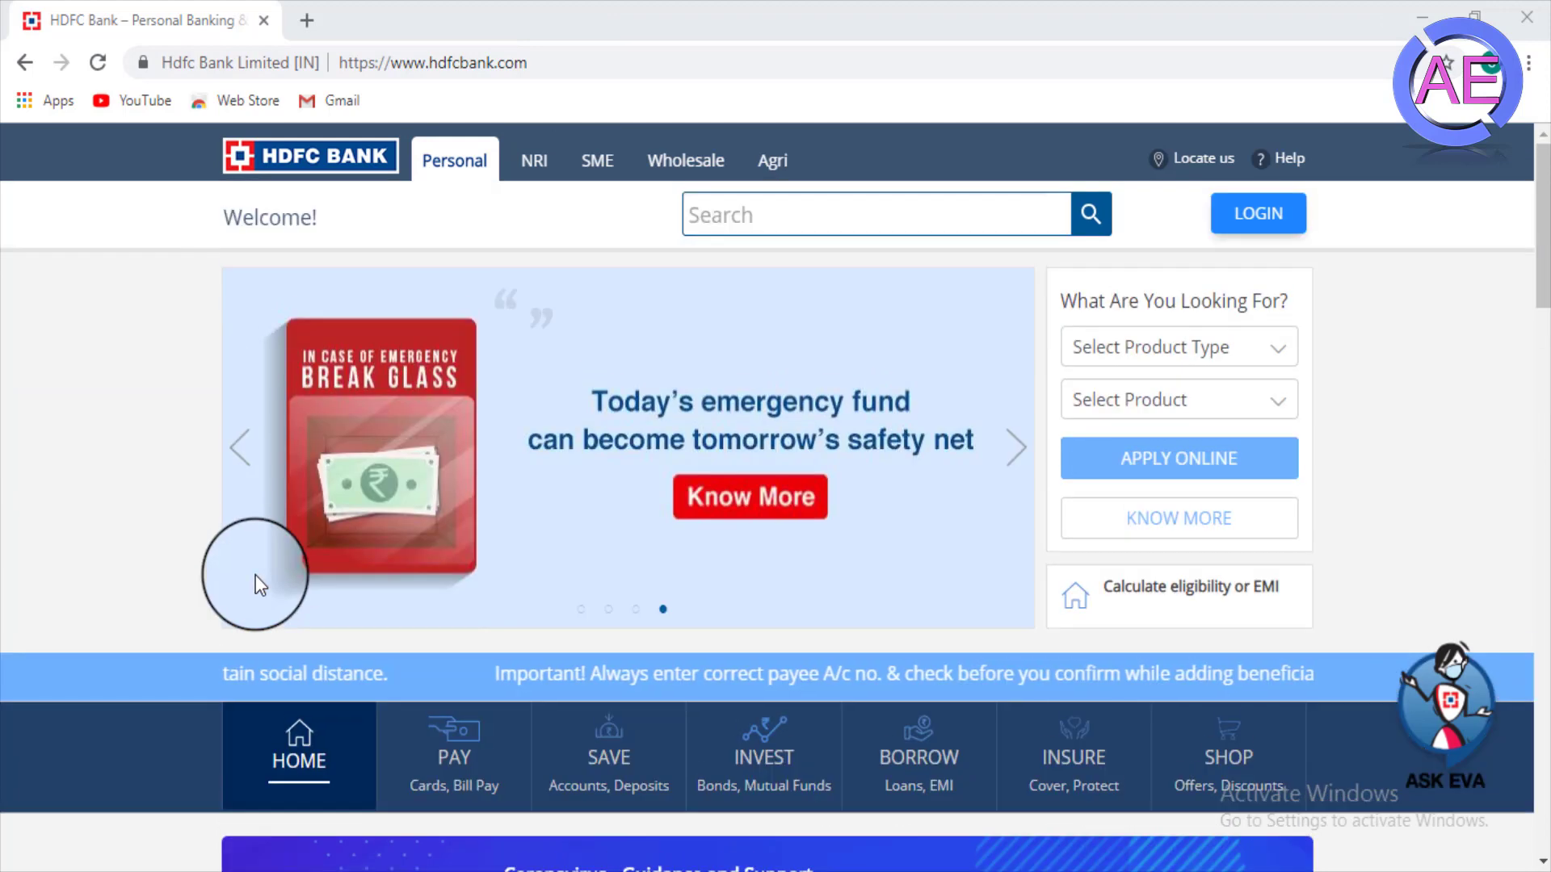
Choose NetBanking as the personal login type and continue to NetBanking
{"action": "left_click", "coordinate": [1276, 214]}
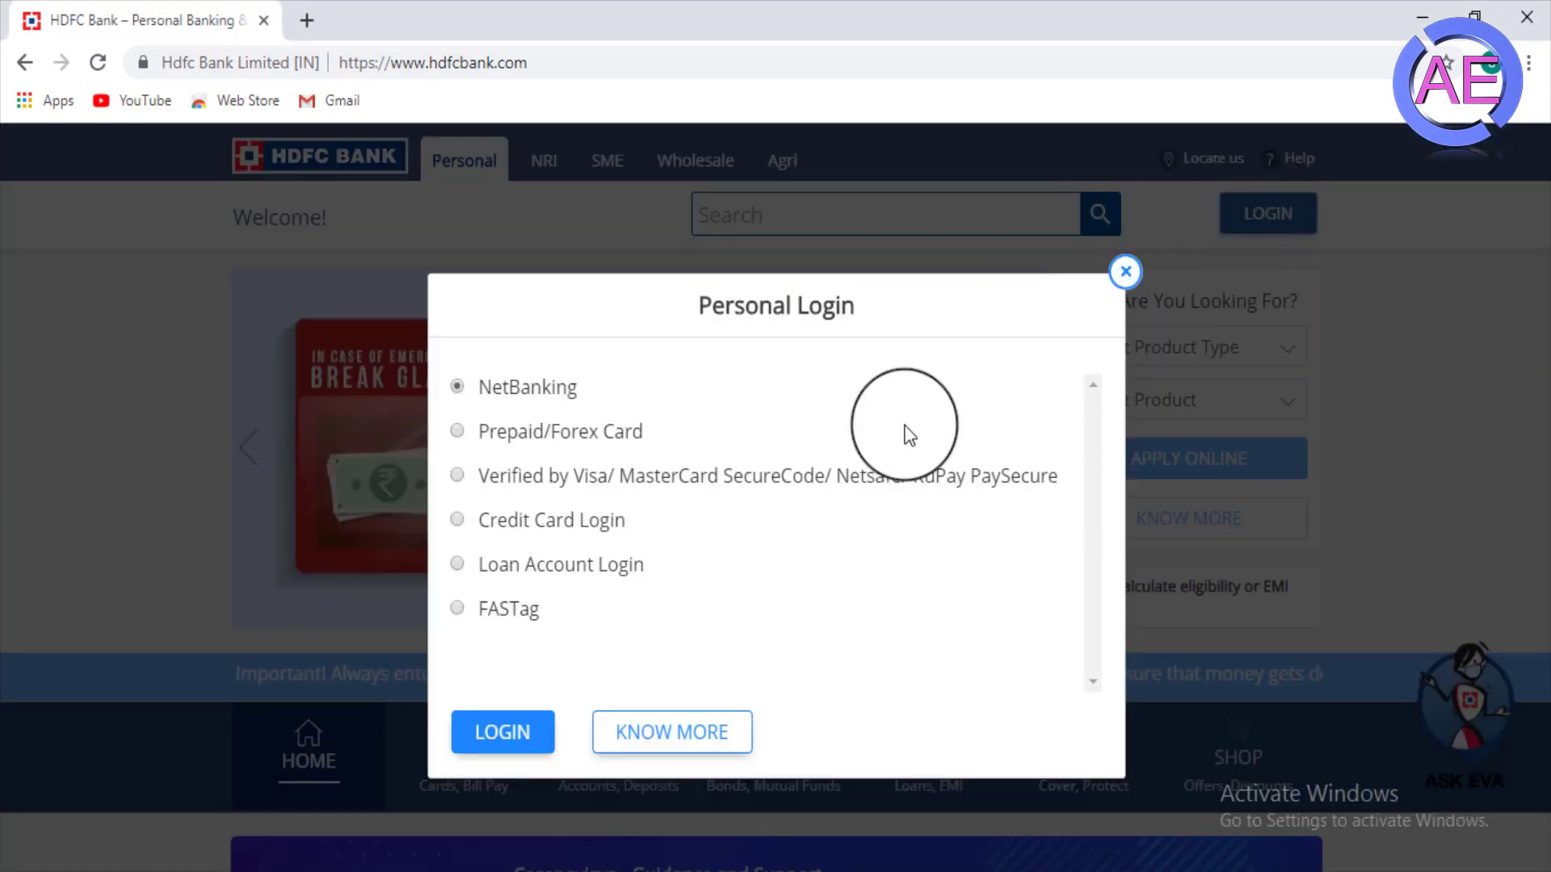
{"action": "left_click", "coordinate": [490, 743]}
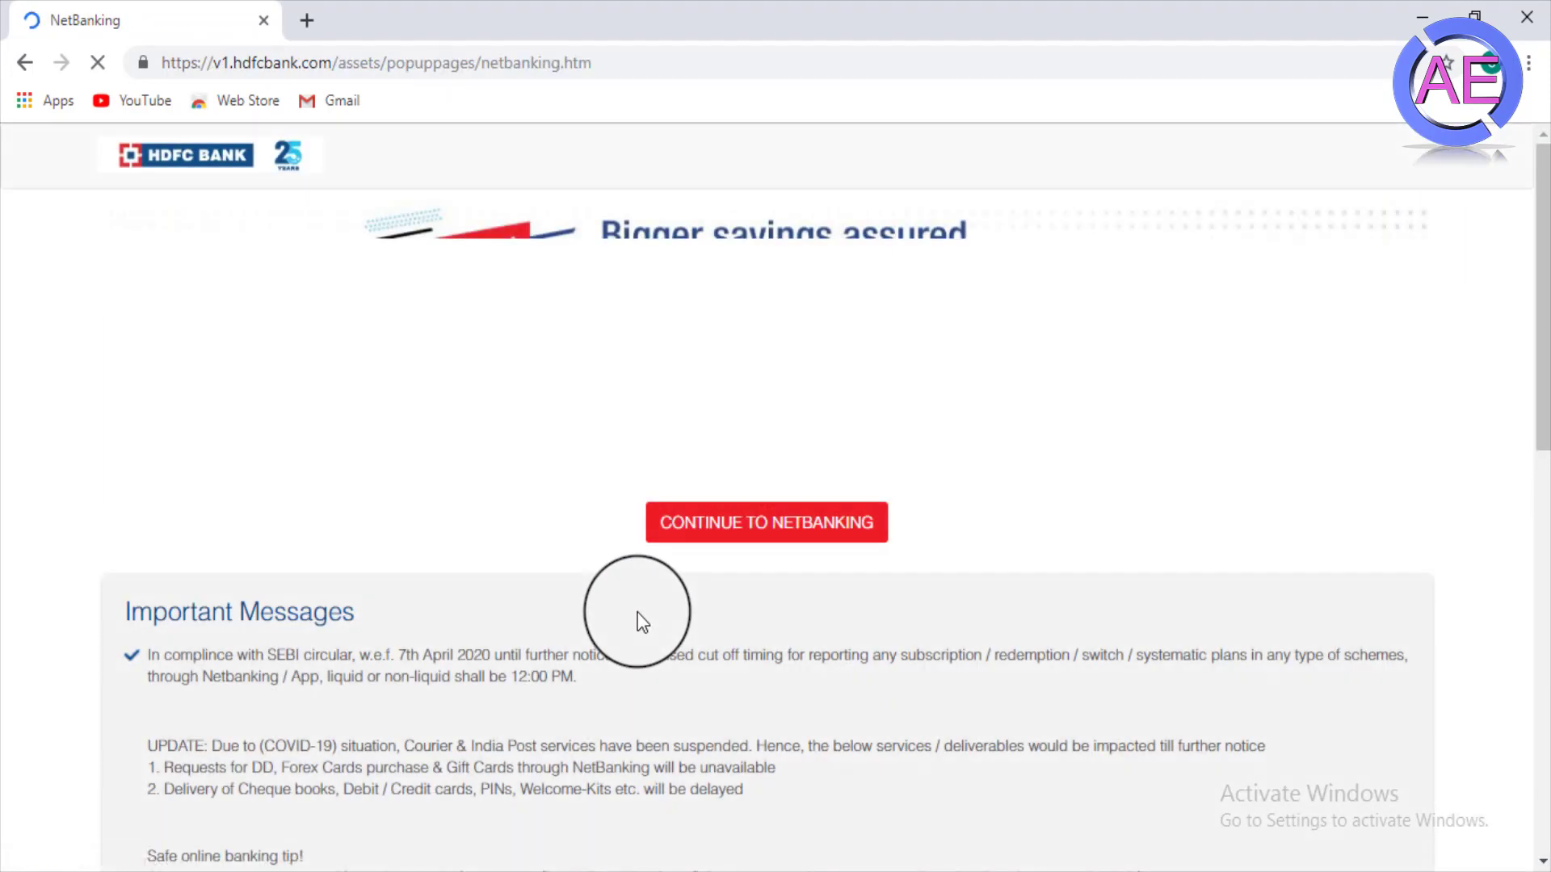
{"action": "left_click", "coordinate": [777, 539]}
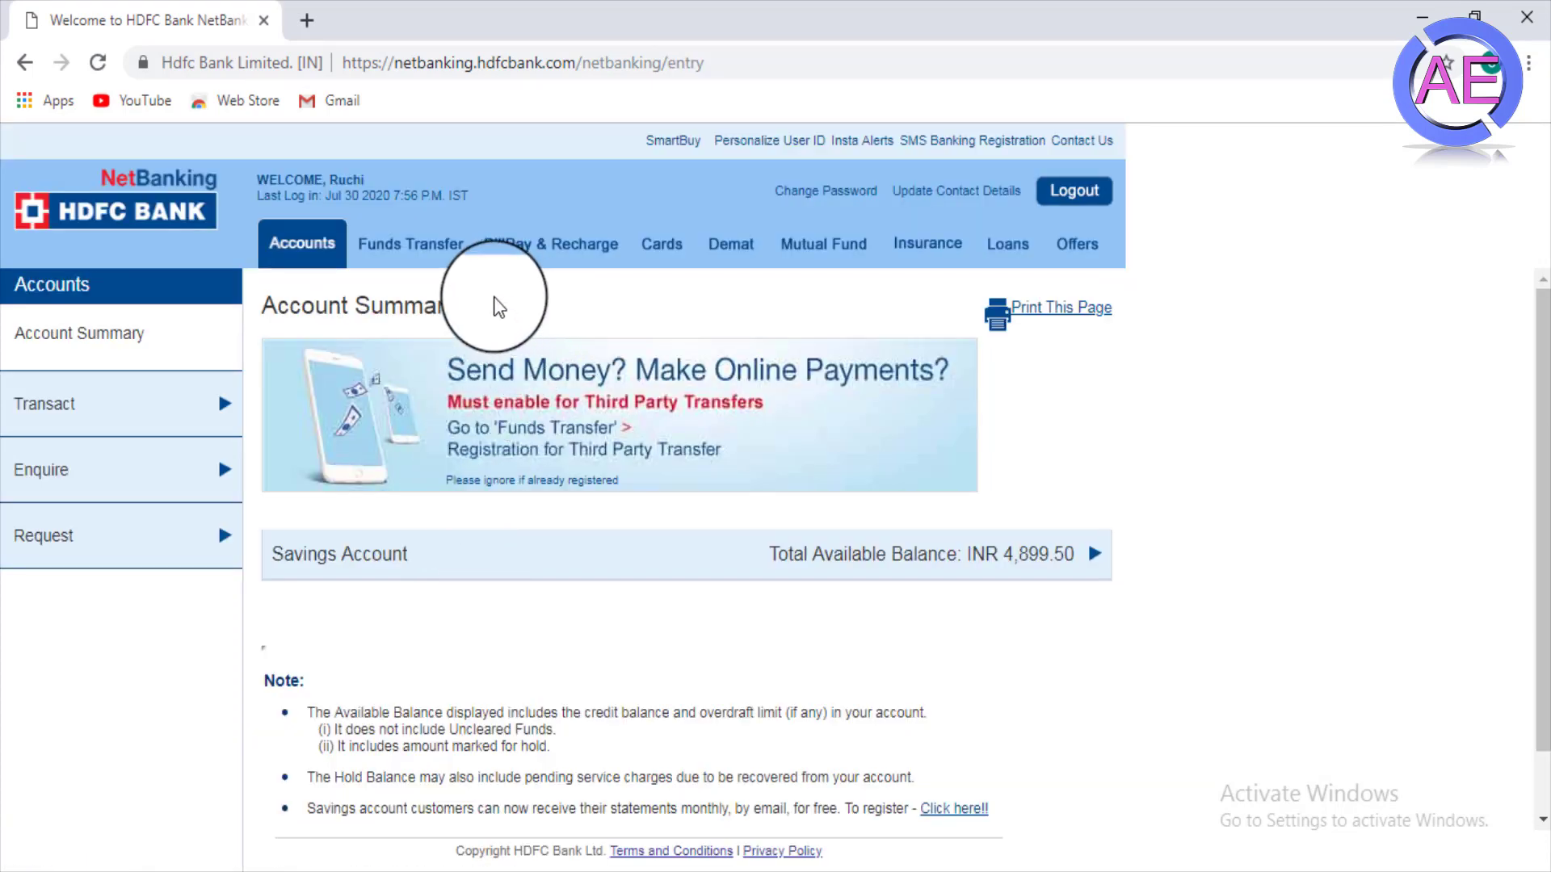
Open the Cards section and review the Debit Card Status page with its notes
{"action": "left_click_drag", "start_coordinate": [305, 176], "coordinate": [371, 179]}
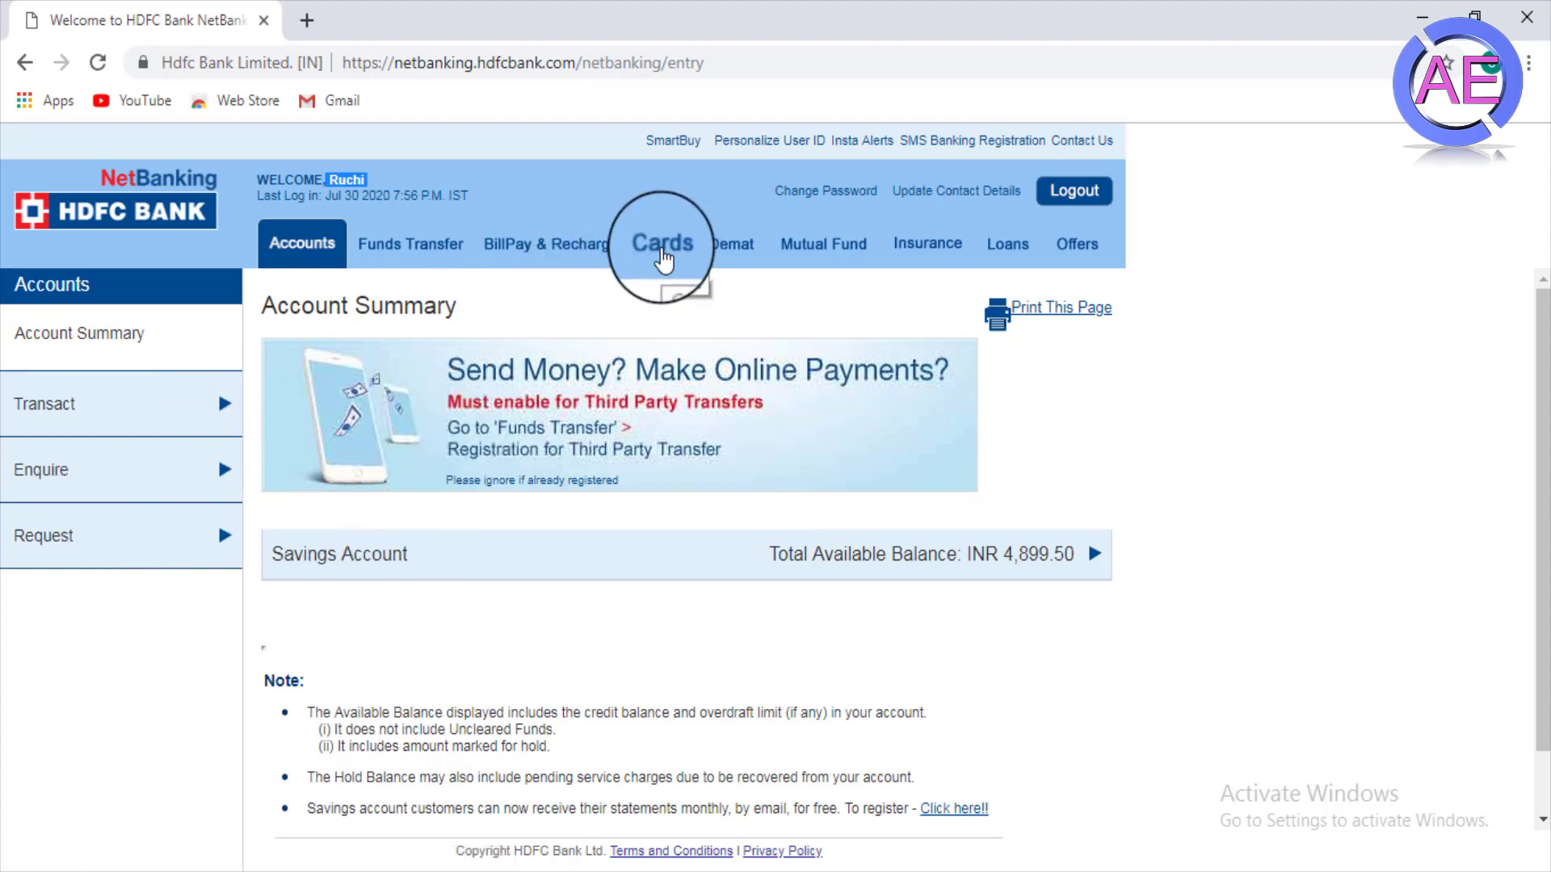
{"action": "left_click", "coordinate": [661, 255]}
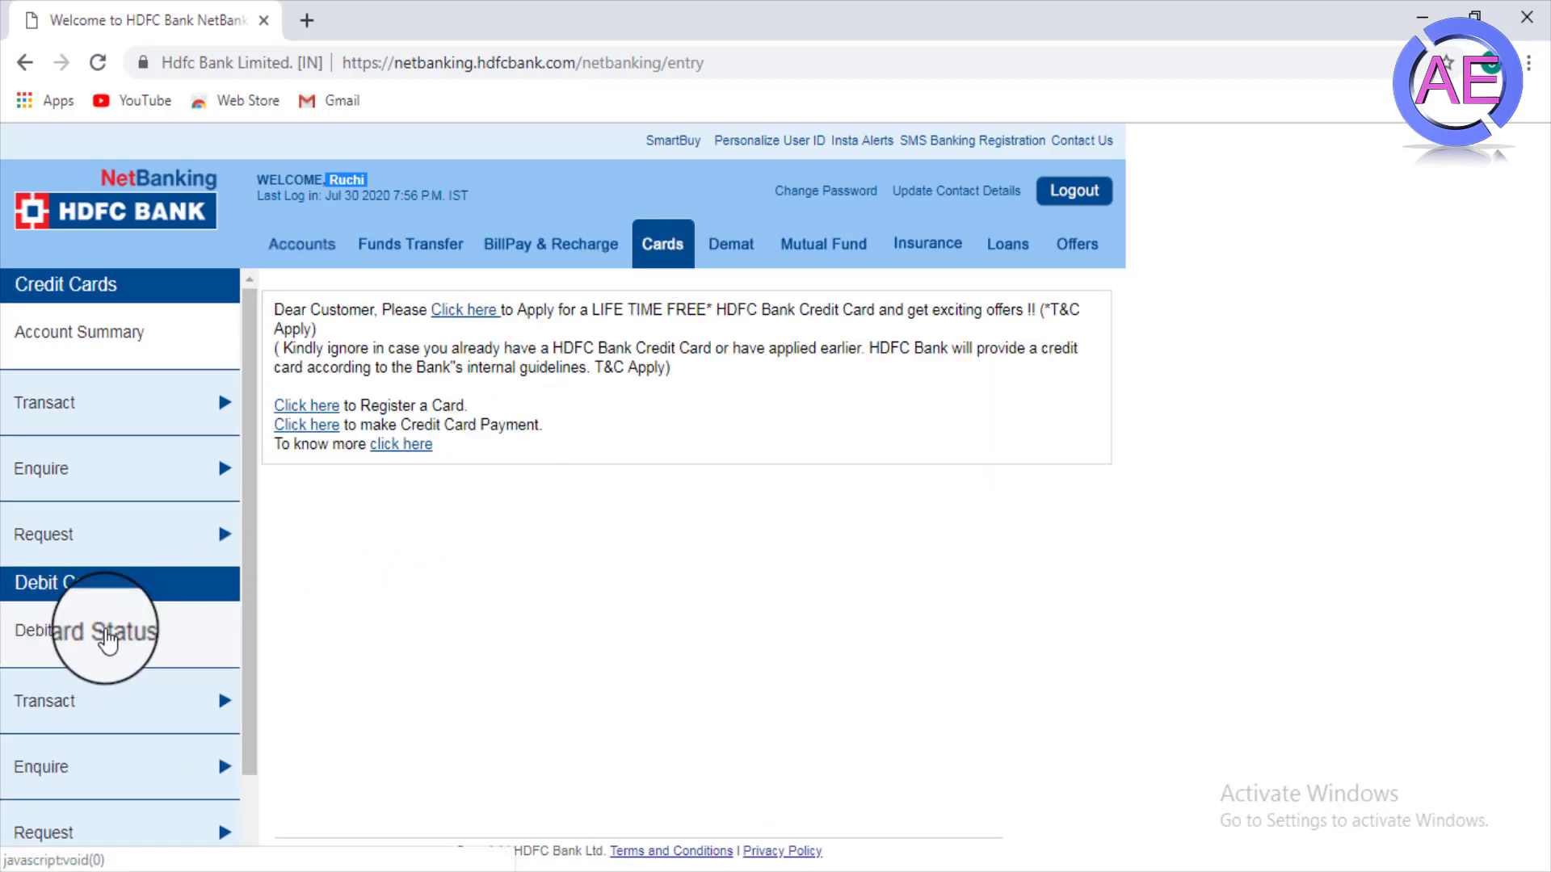
{"action": "left_click", "coordinate": [108, 641]}
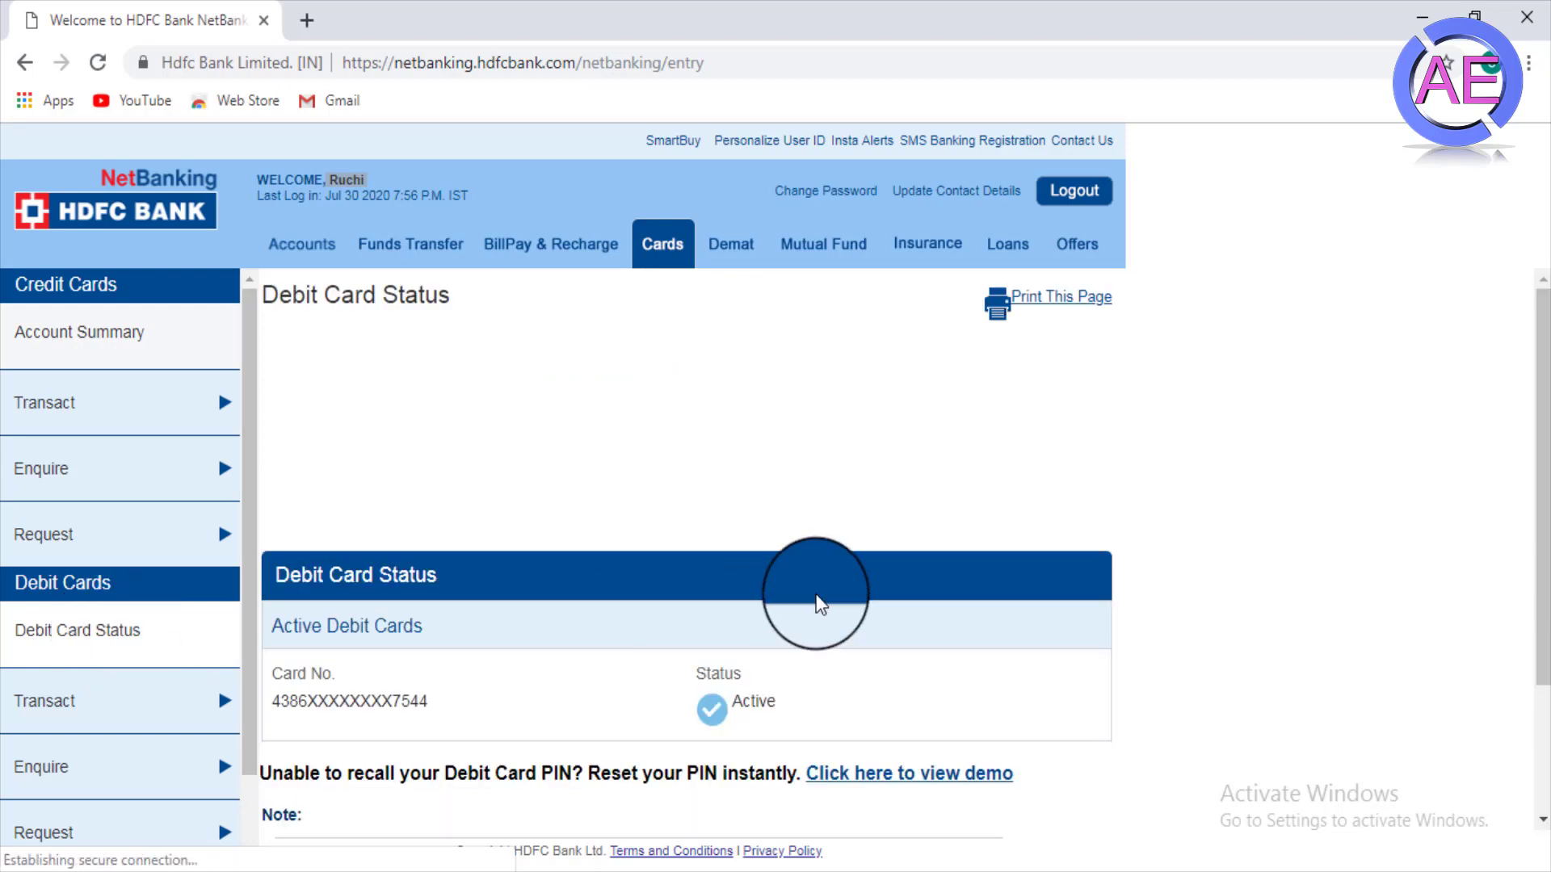
{"action": "scroll", "coordinate": [912, 508], "scroll_direction": "down", "scroll_amount": 2}
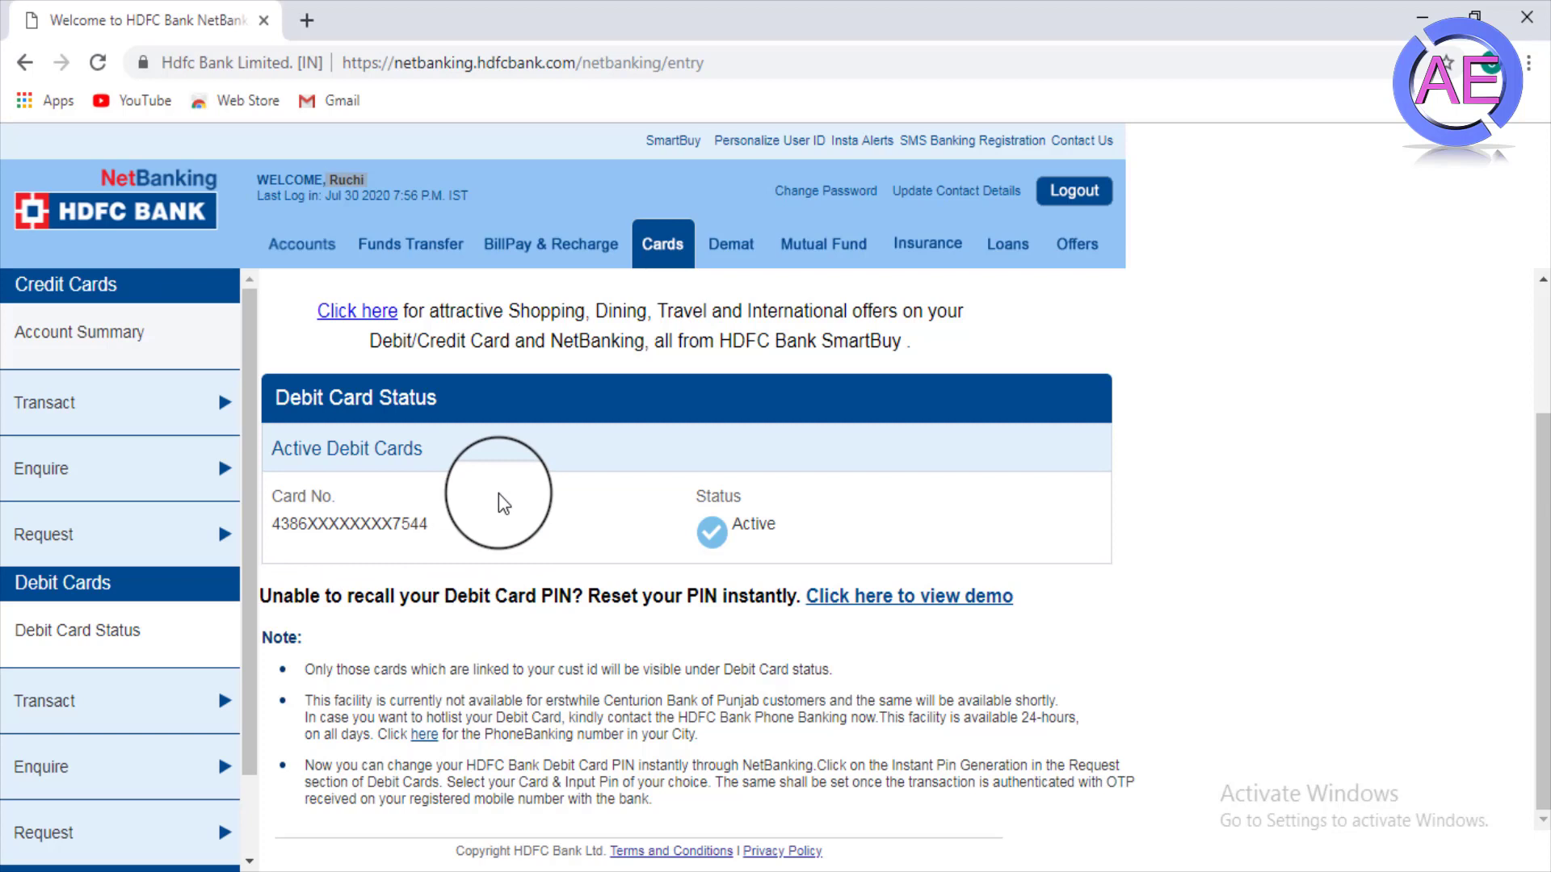
{"action": "scroll", "coordinate": [534, 485], "scroll_direction": "up", "scroll_amount": 3}
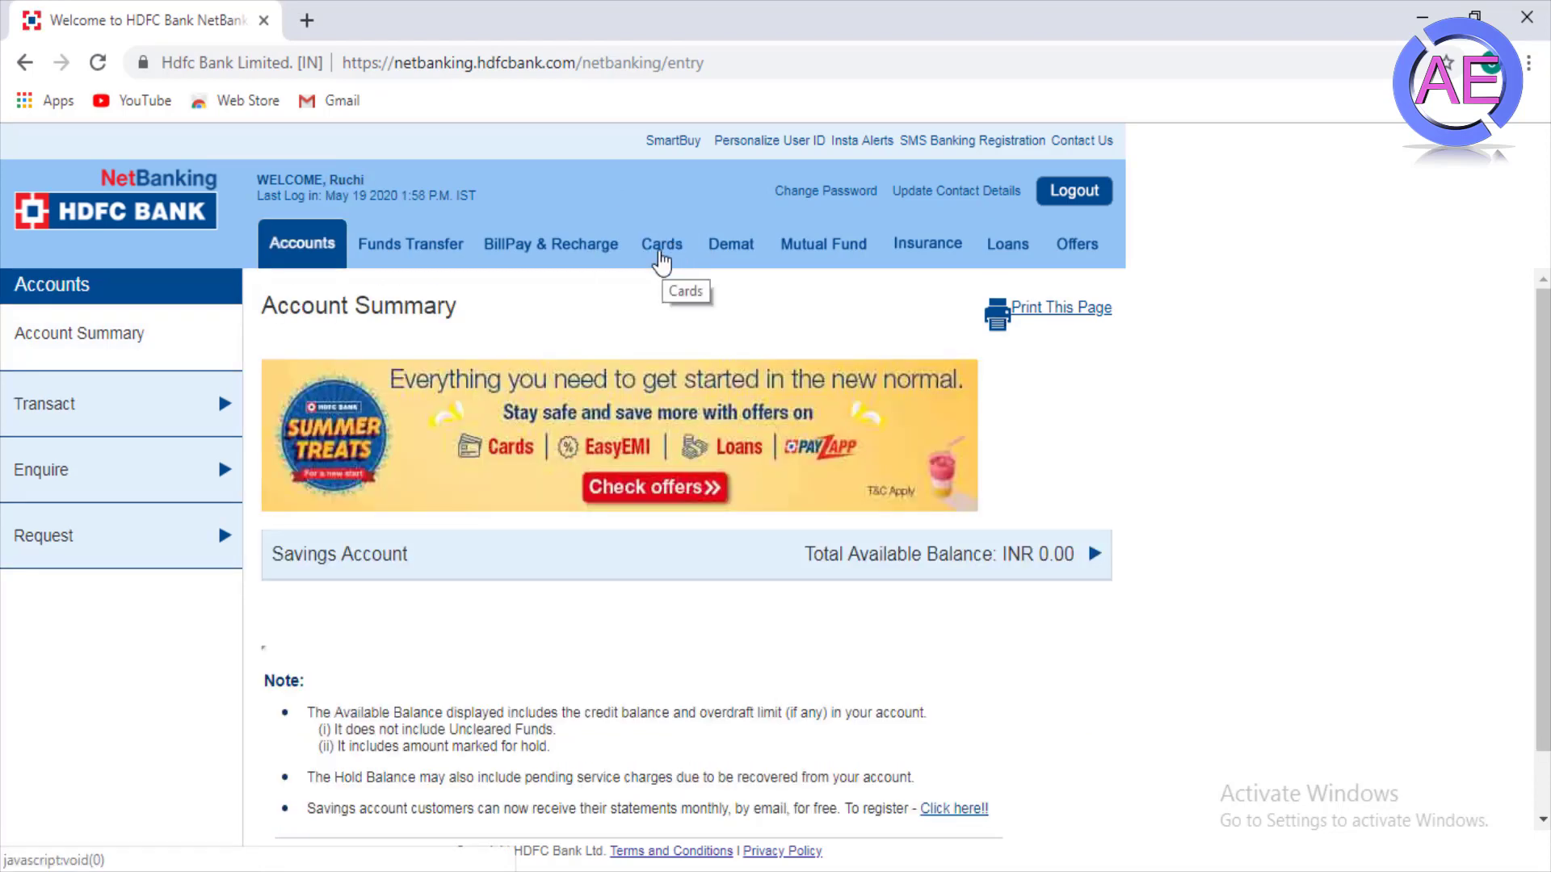
Check Debit Card Status under Cards for the zero-balance account and highlight the text about linked cards
{"action": "left_click", "coordinate": [661, 257]}
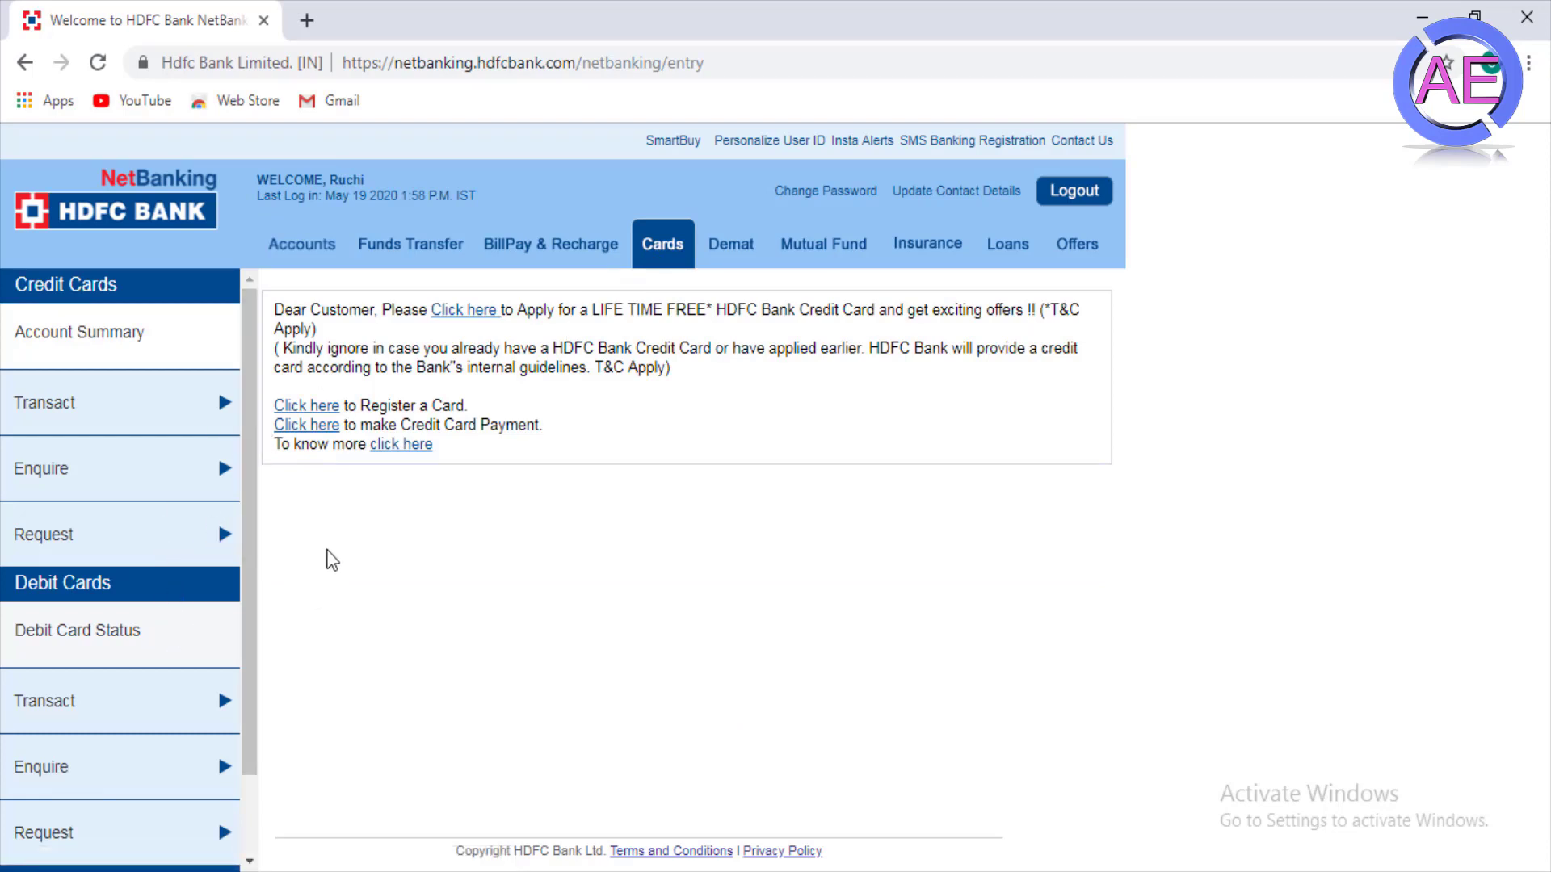
{"action": "left_click", "coordinate": [96, 638]}
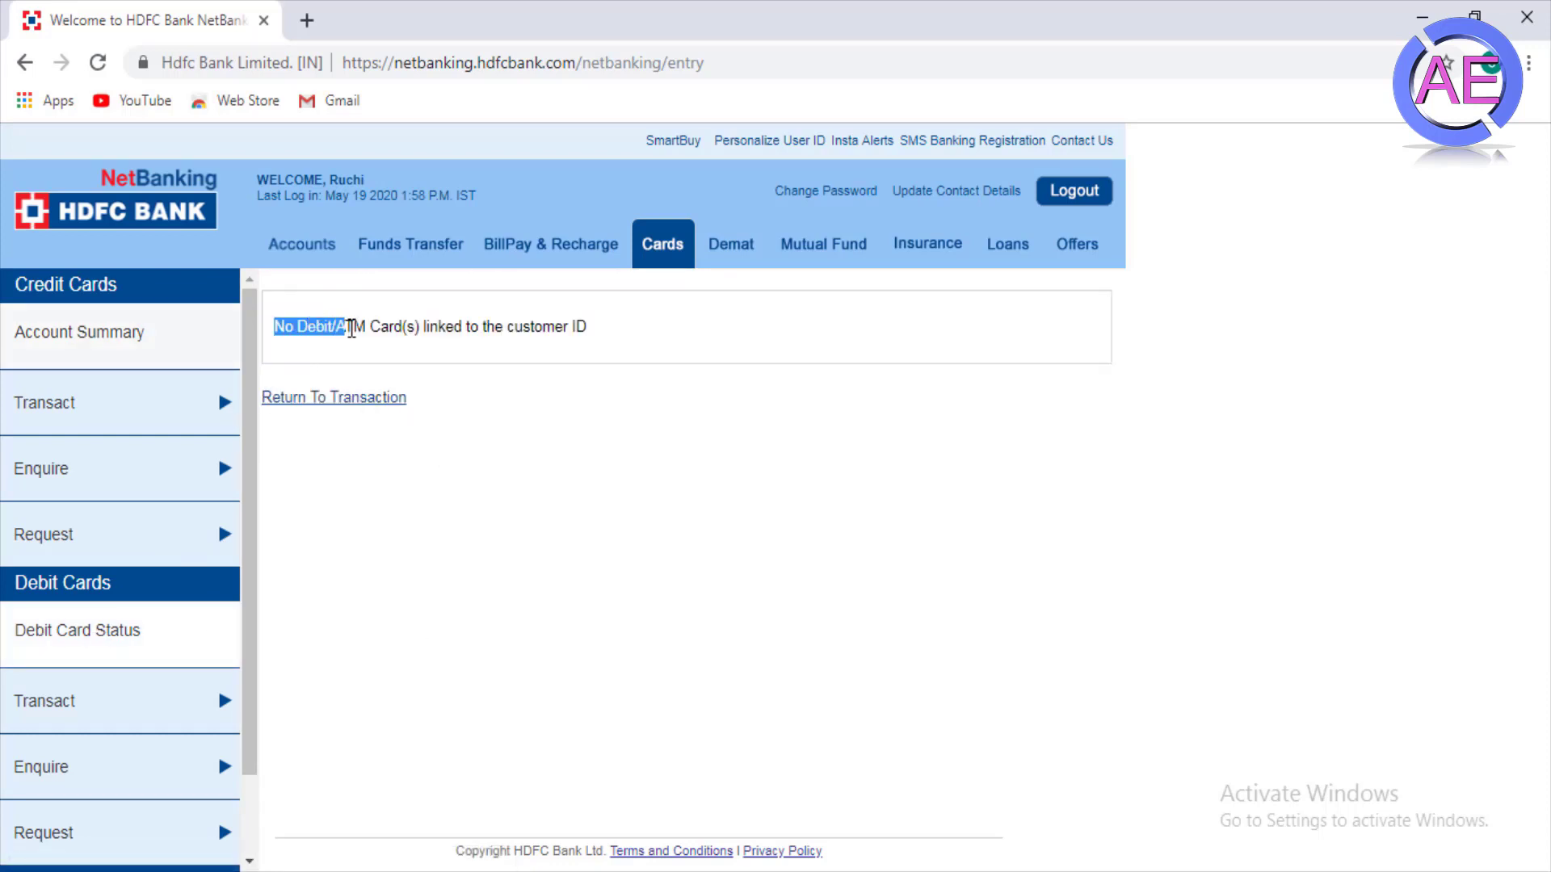
{"action": "left_click", "coordinate": [604, 340]}
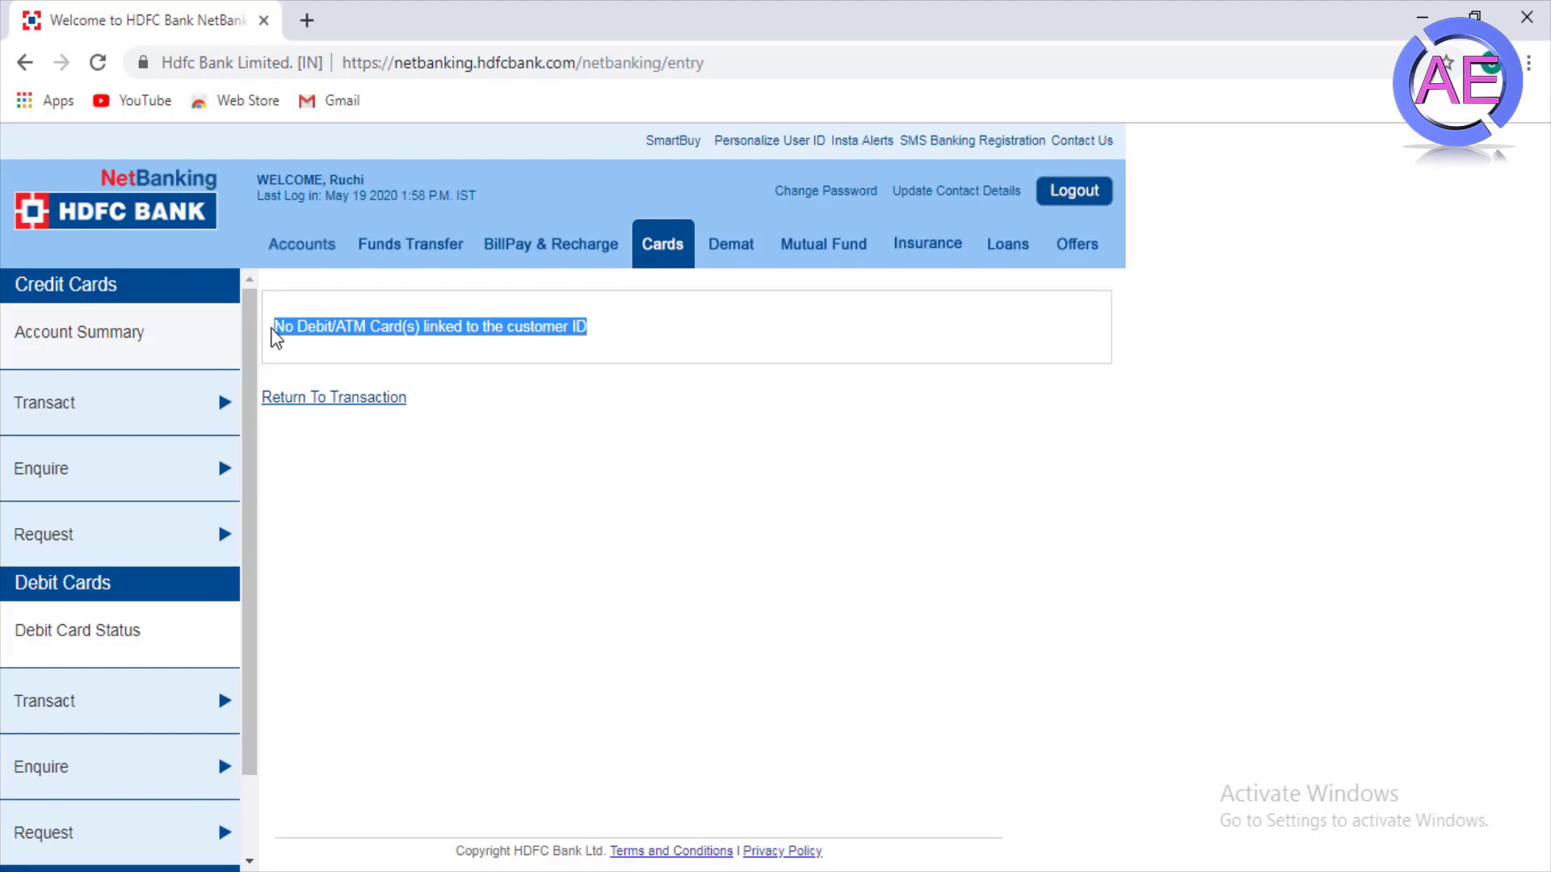
{"action": "left_click", "coordinate": [608, 321]}
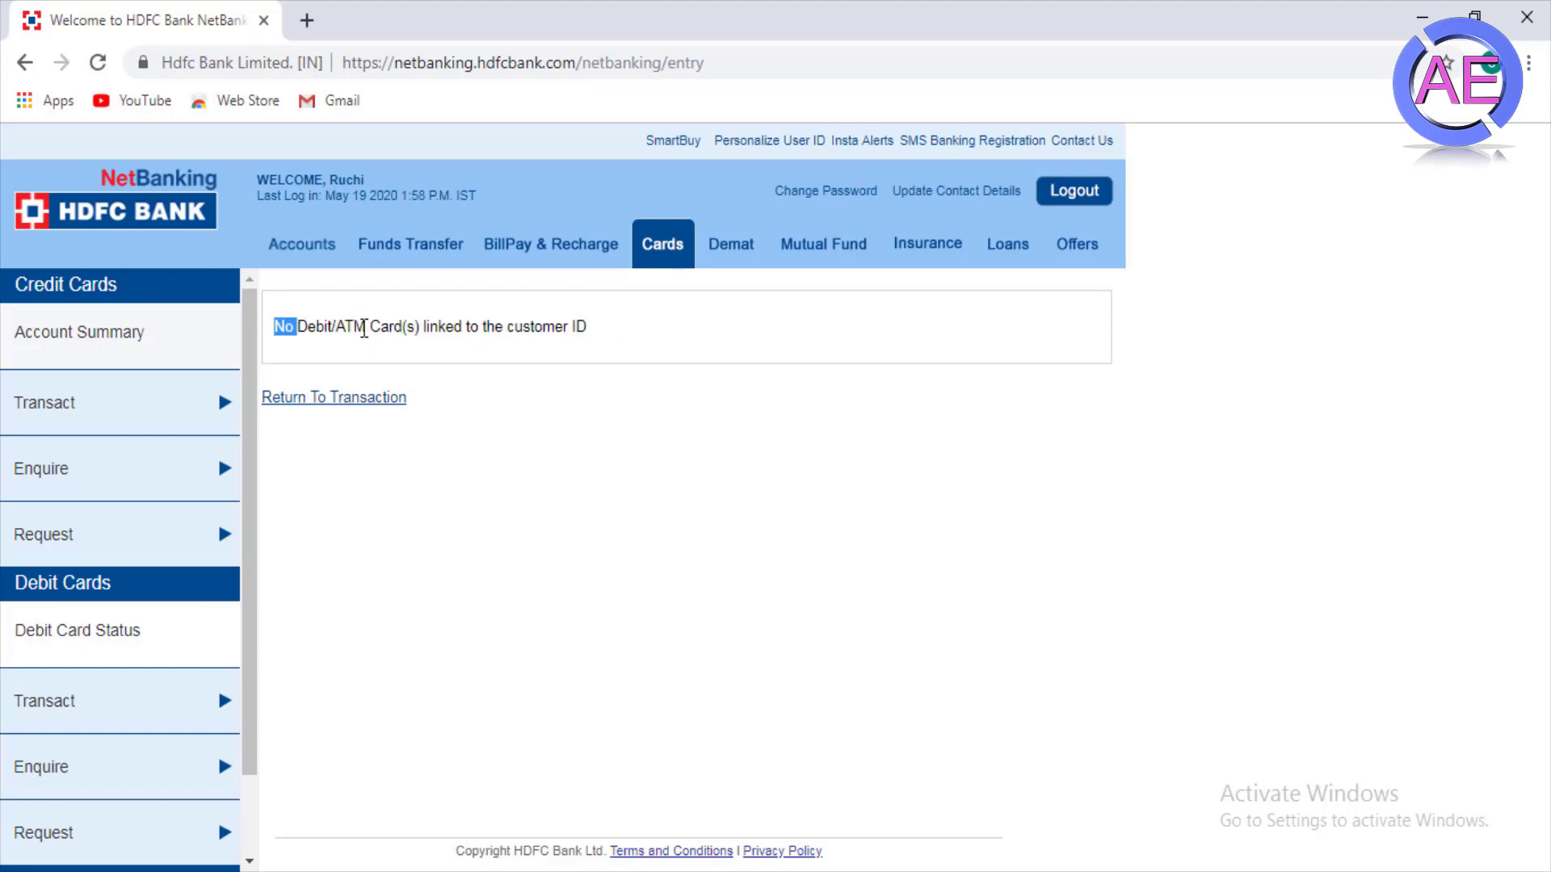
{"action": "left_click_drag", "start_coordinate": [364, 328], "coordinate": [612, 338]}
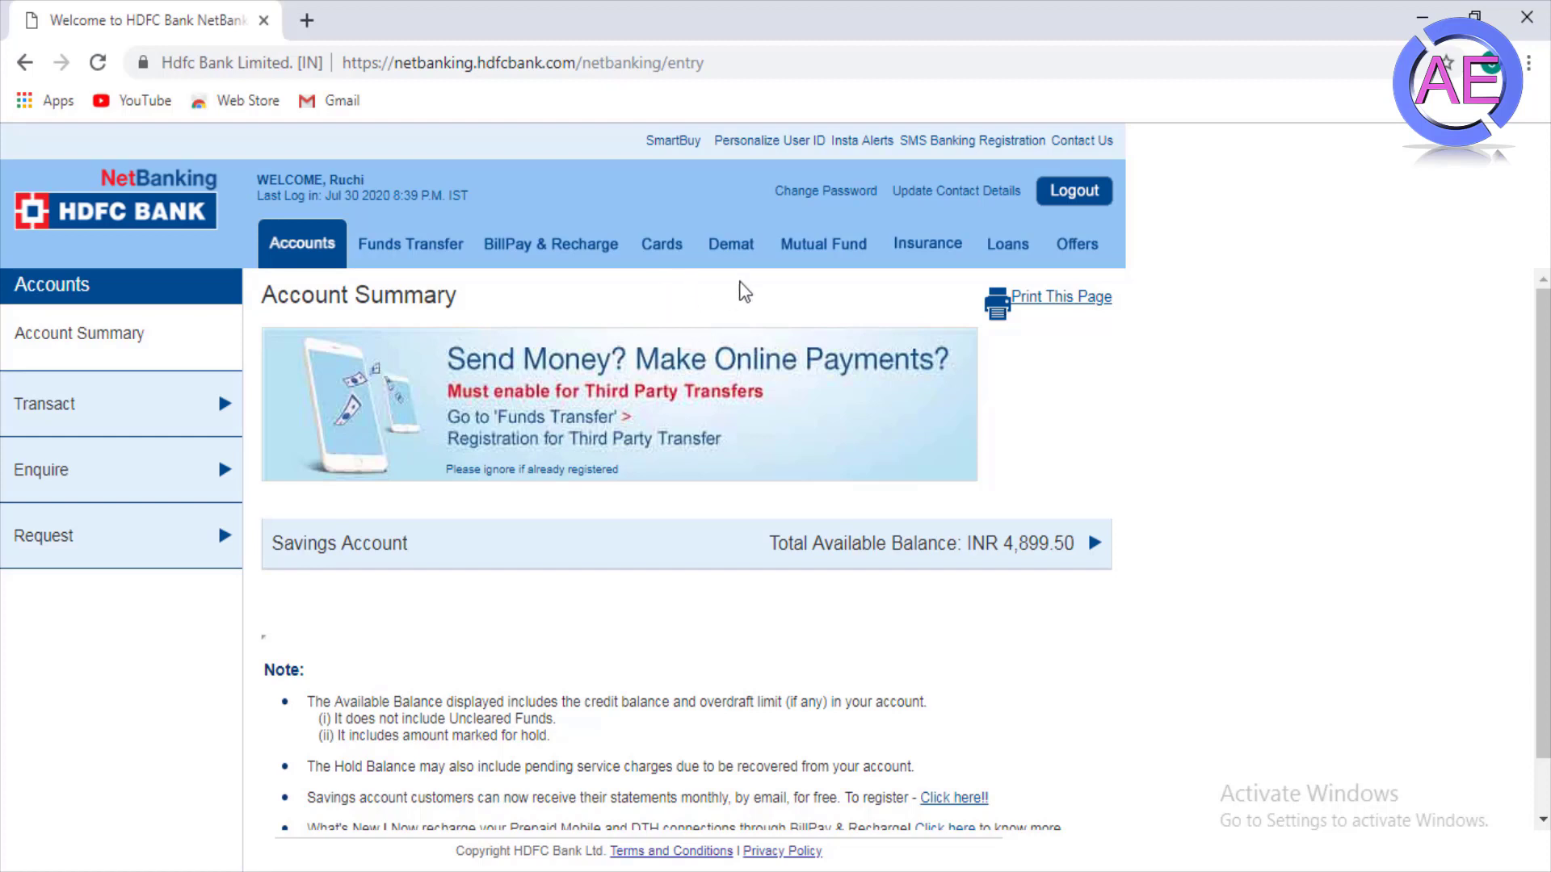
Look through the credit card request options in the Cards section and open Debit Card Status
{"action": "left_click", "coordinate": [662, 251]}
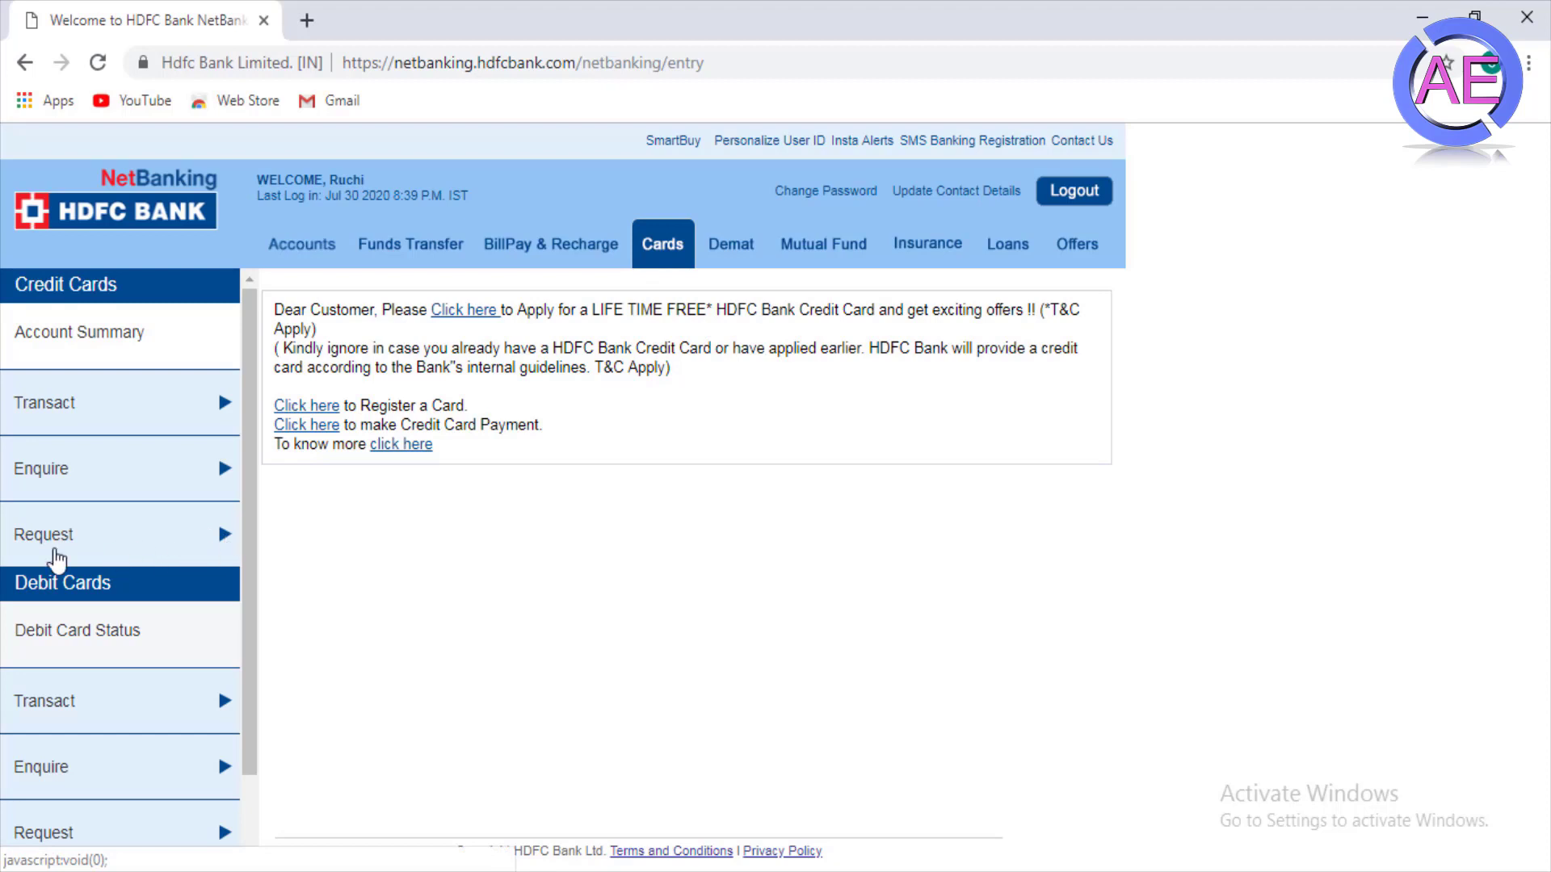
{"action": "left_click", "coordinate": [194, 554]}
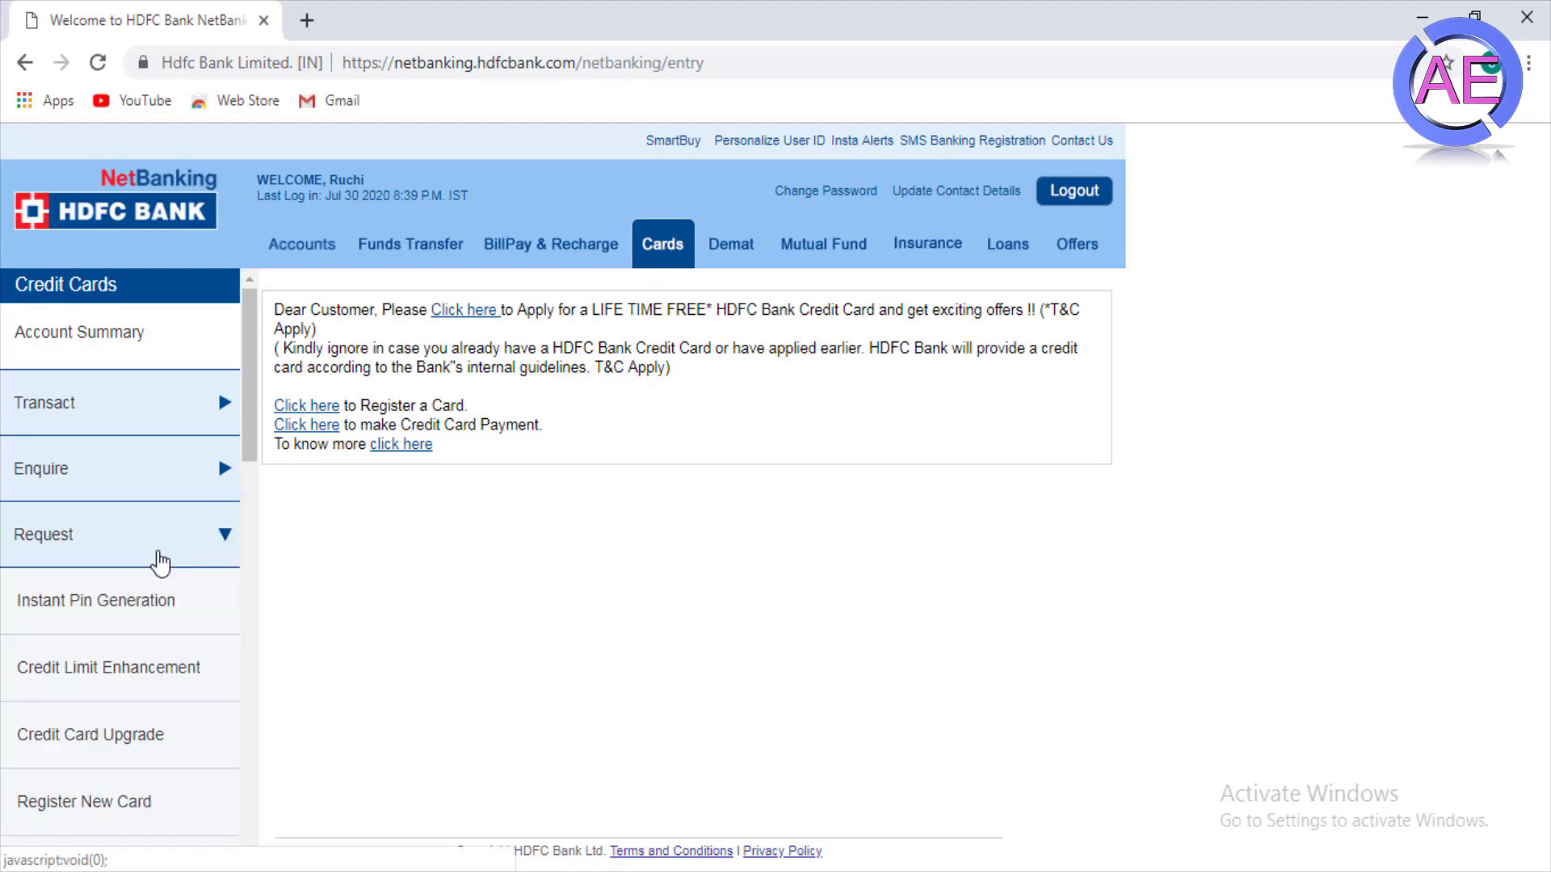
{"action": "scroll", "coordinate": [159, 561], "scroll_direction": "down", "scroll_amount": 3}
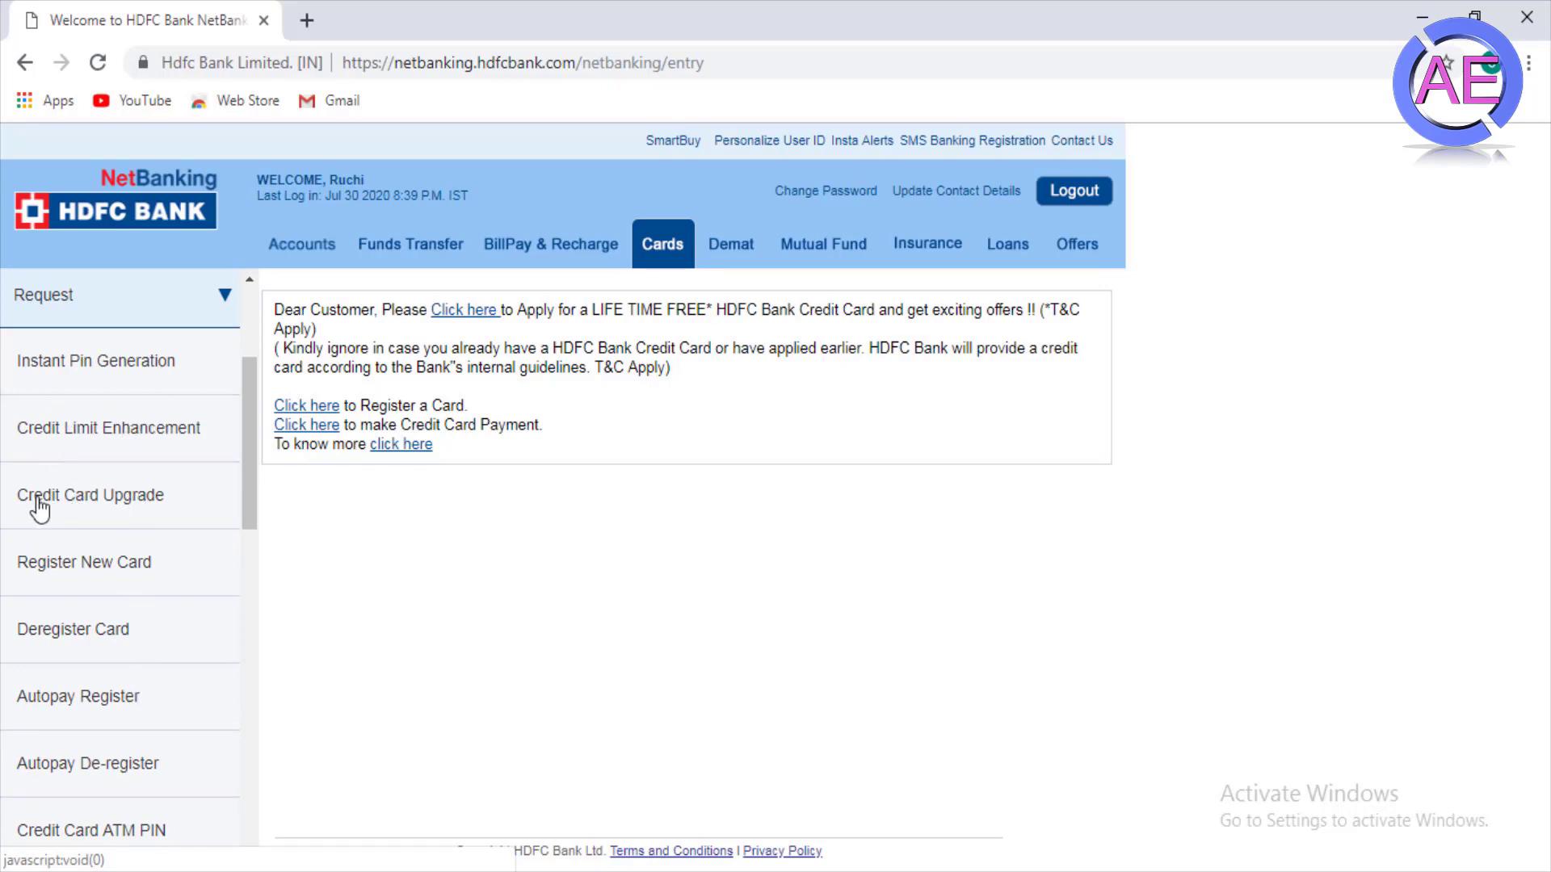
{"action": "scroll", "coordinate": [113, 565], "scroll_direction": "down", "scroll_amount": 3}
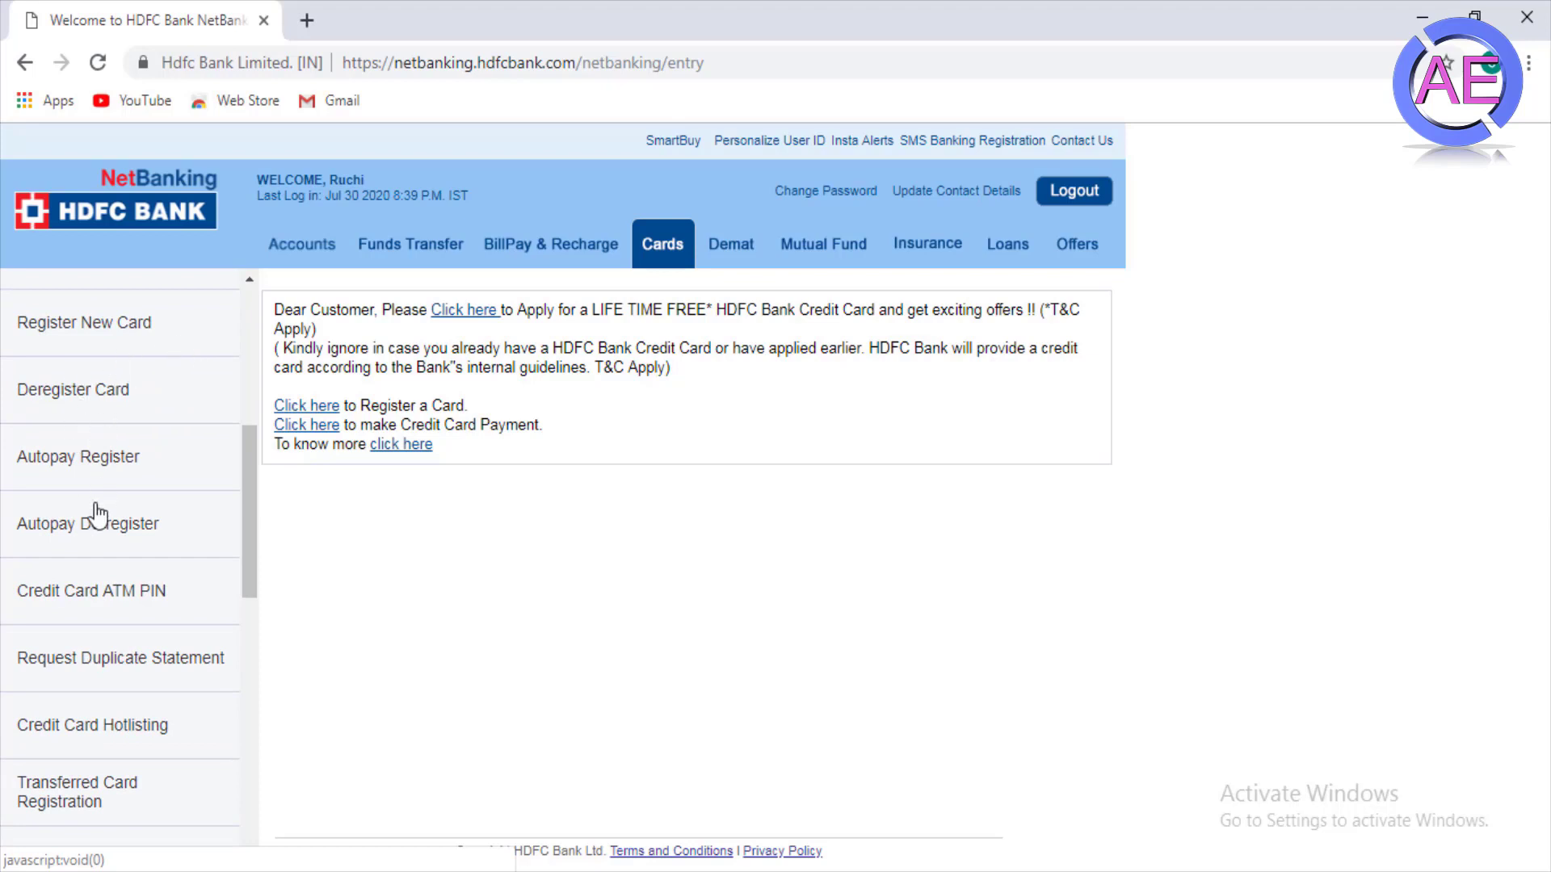
{"action": "scroll", "coordinate": [114, 605], "scroll_direction": "down", "scroll_amount": 3}
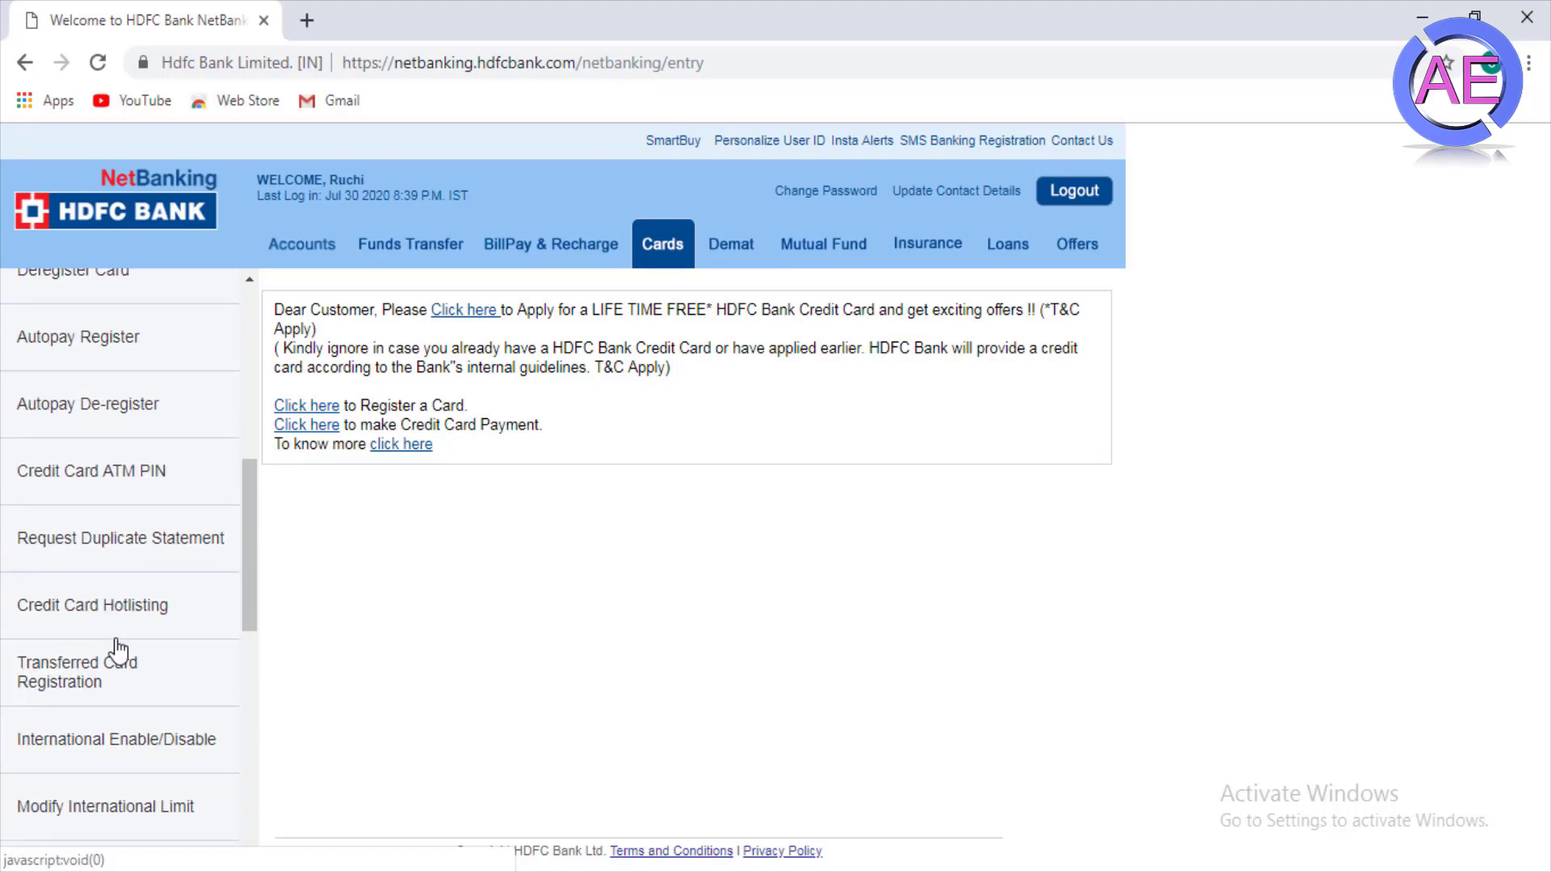
{"action": "scroll", "coordinate": [121, 598], "scroll_direction": "down", "scroll_amount": 3}
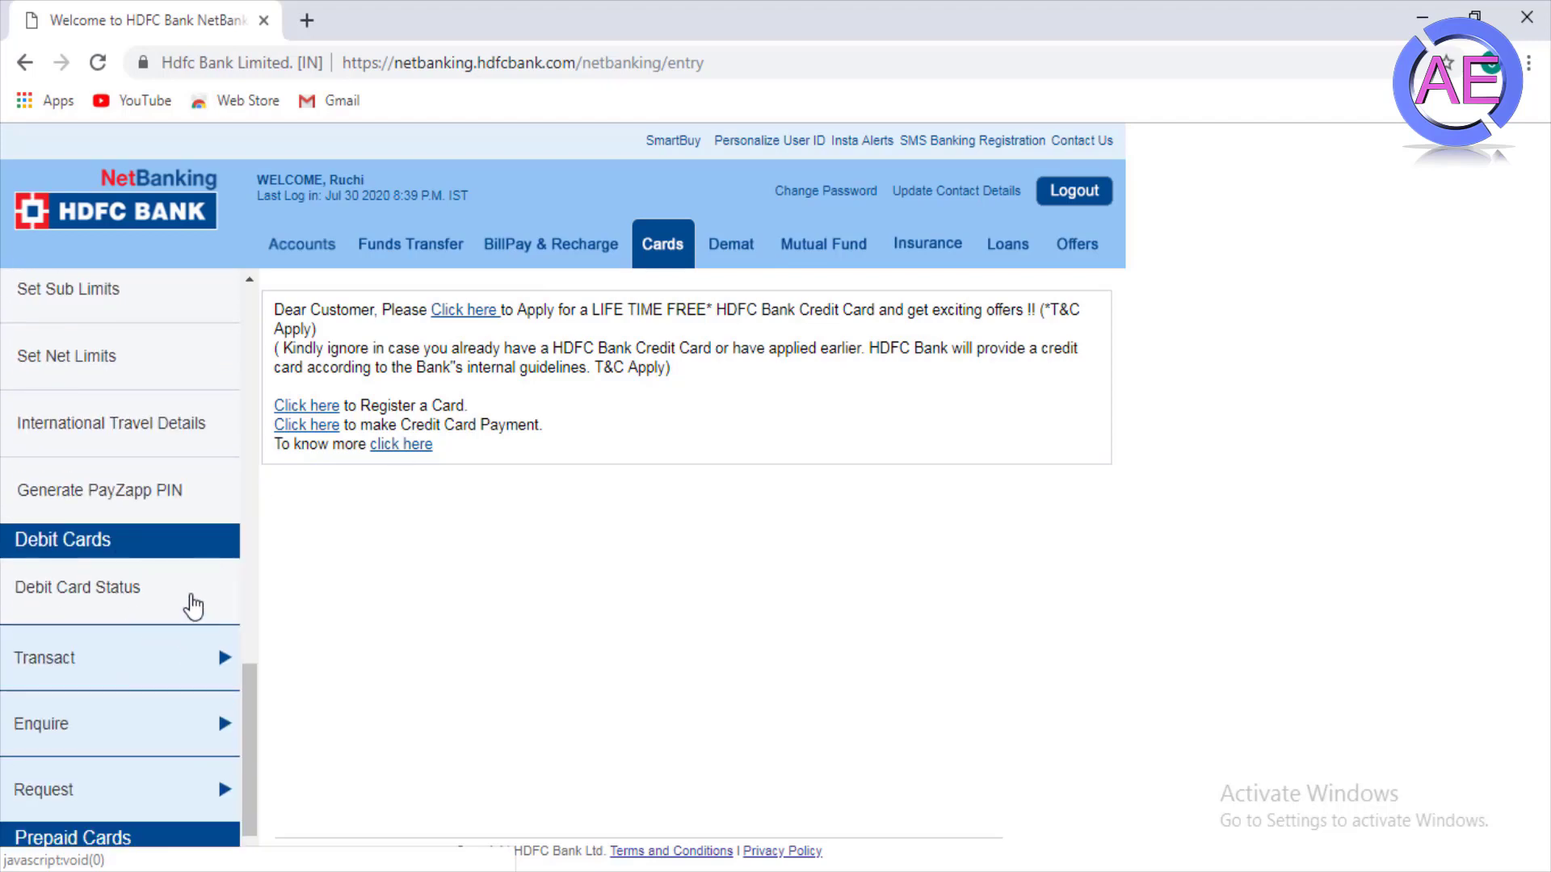
{"action": "left_click", "coordinate": [101, 597]}
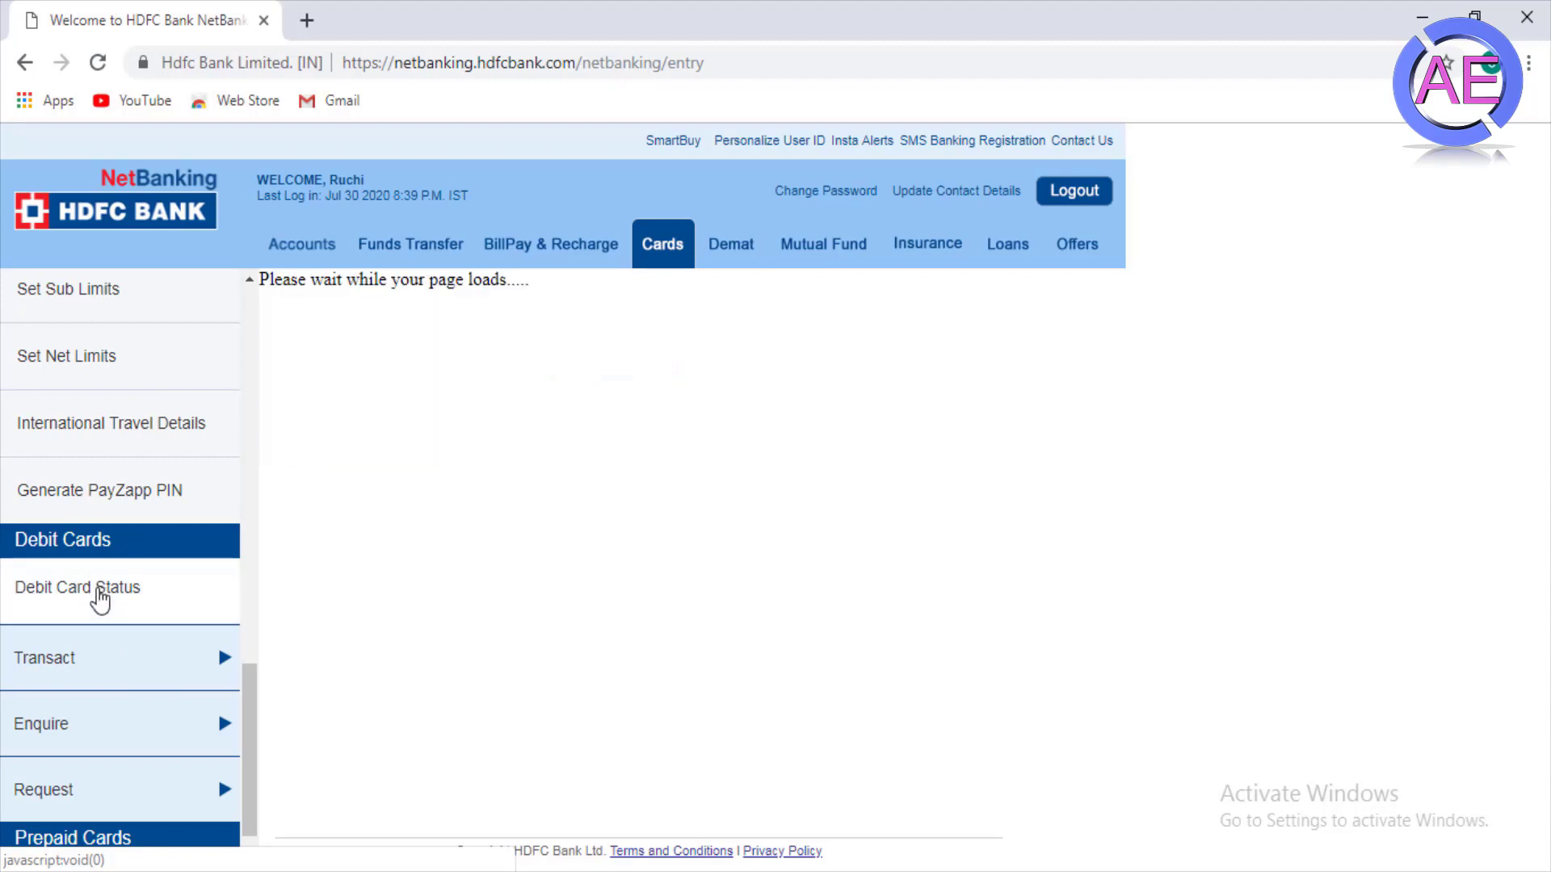
View the Debit Card Hotlisting and Re-issuance of Hotlisted Cards pages among the debit card requests
{"action": "scroll", "coordinate": [146, 633], "scroll_direction": "down", "scroll_amount": 1}
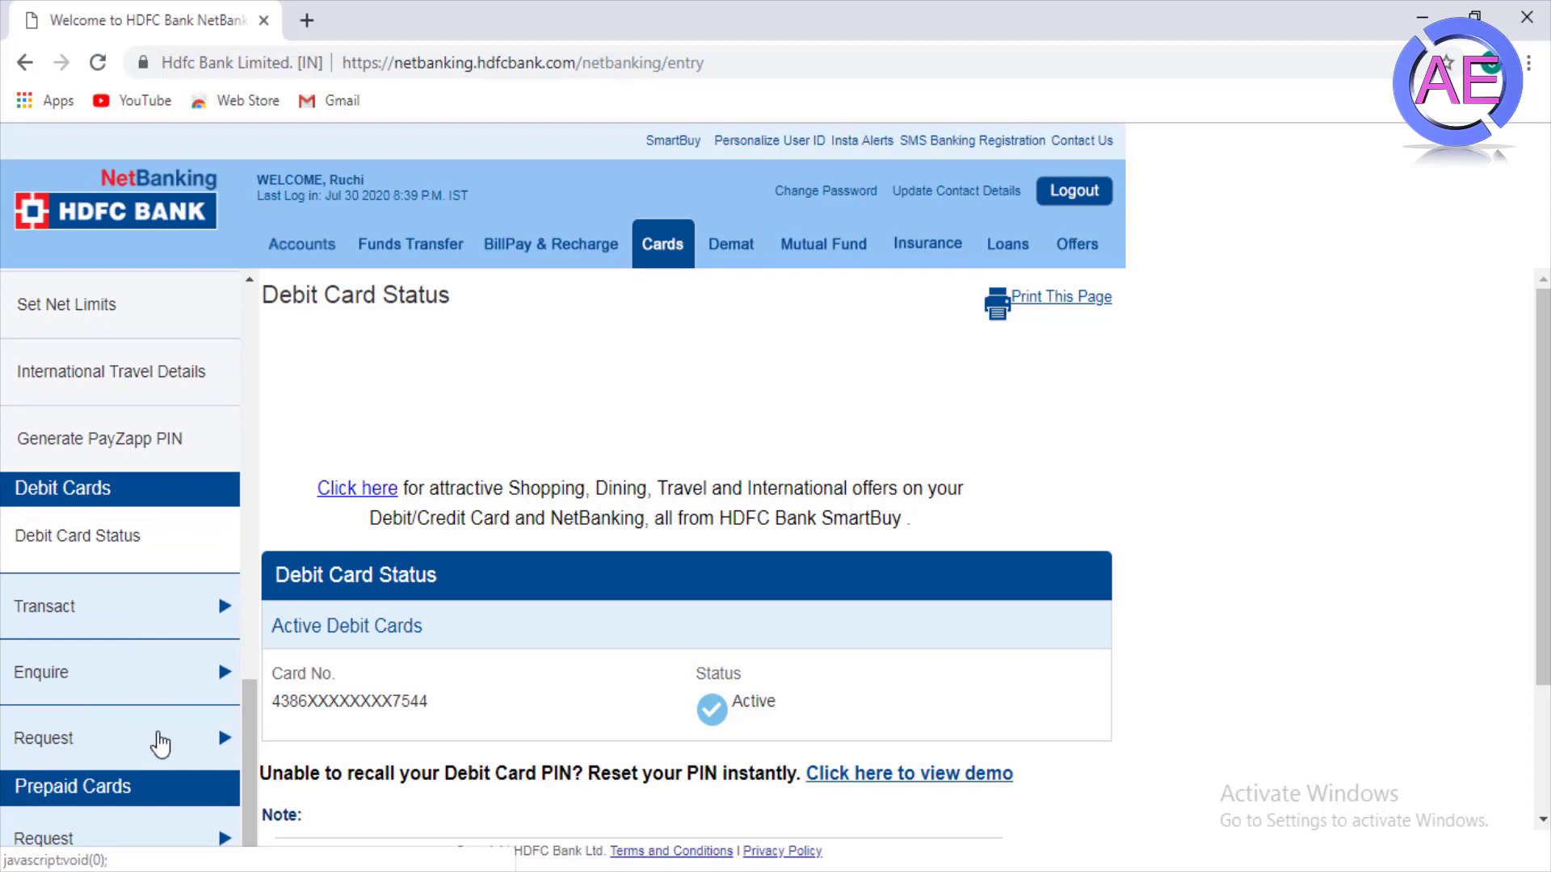
{"action": "left_click", "coordinate": [160, 743]}
{"action": "scroll", "coordinate": [130, 626], "scroll_direction": "up", "scroll_amount": 1}
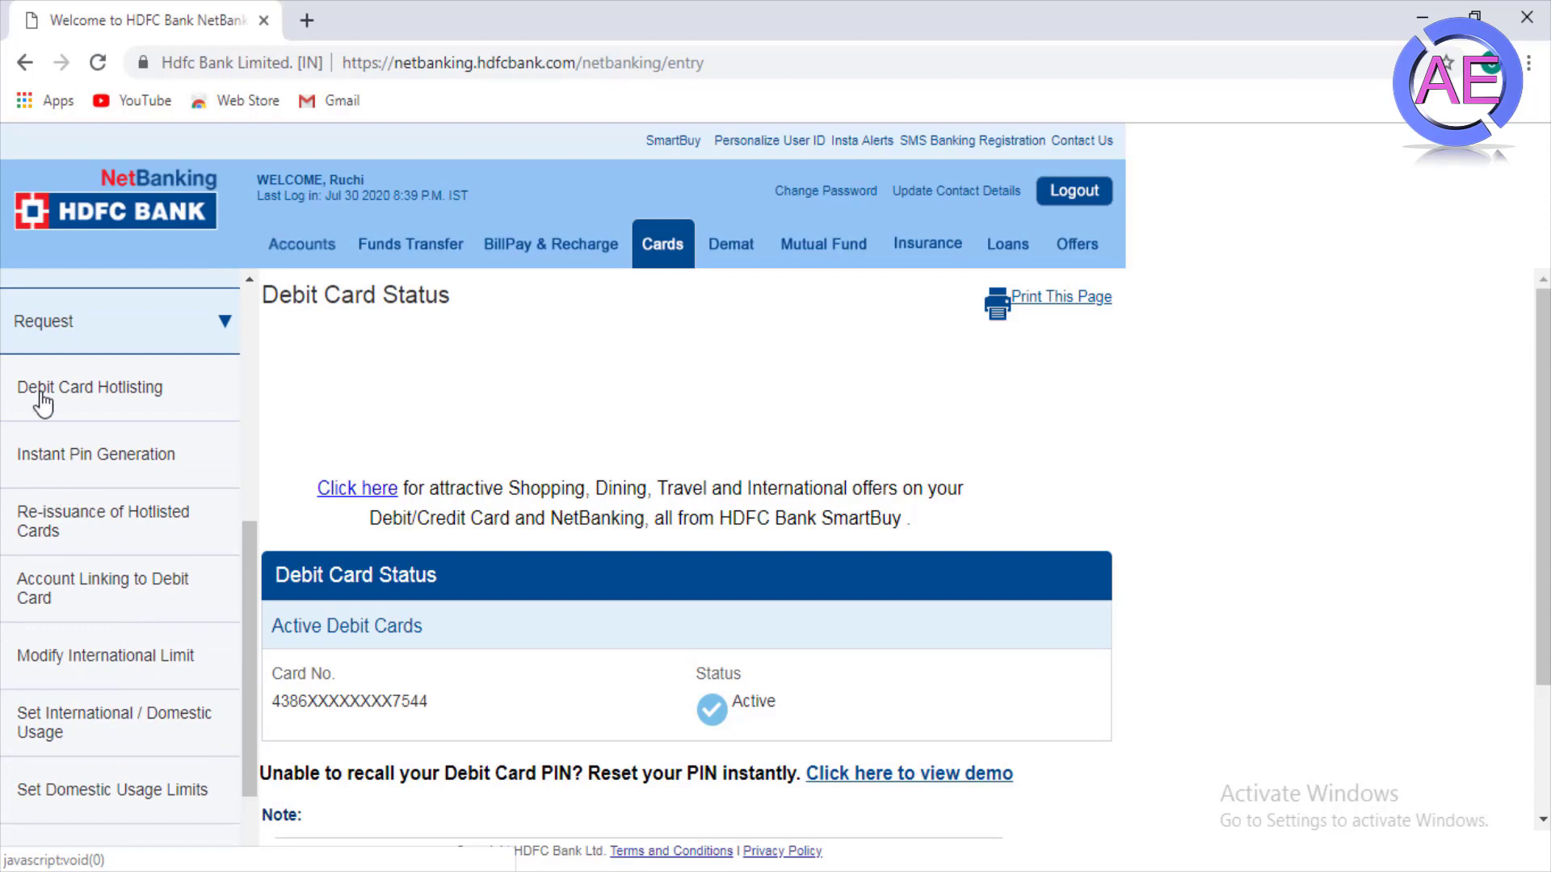
{"action": "left_click", "coordinate": [131, 400]}
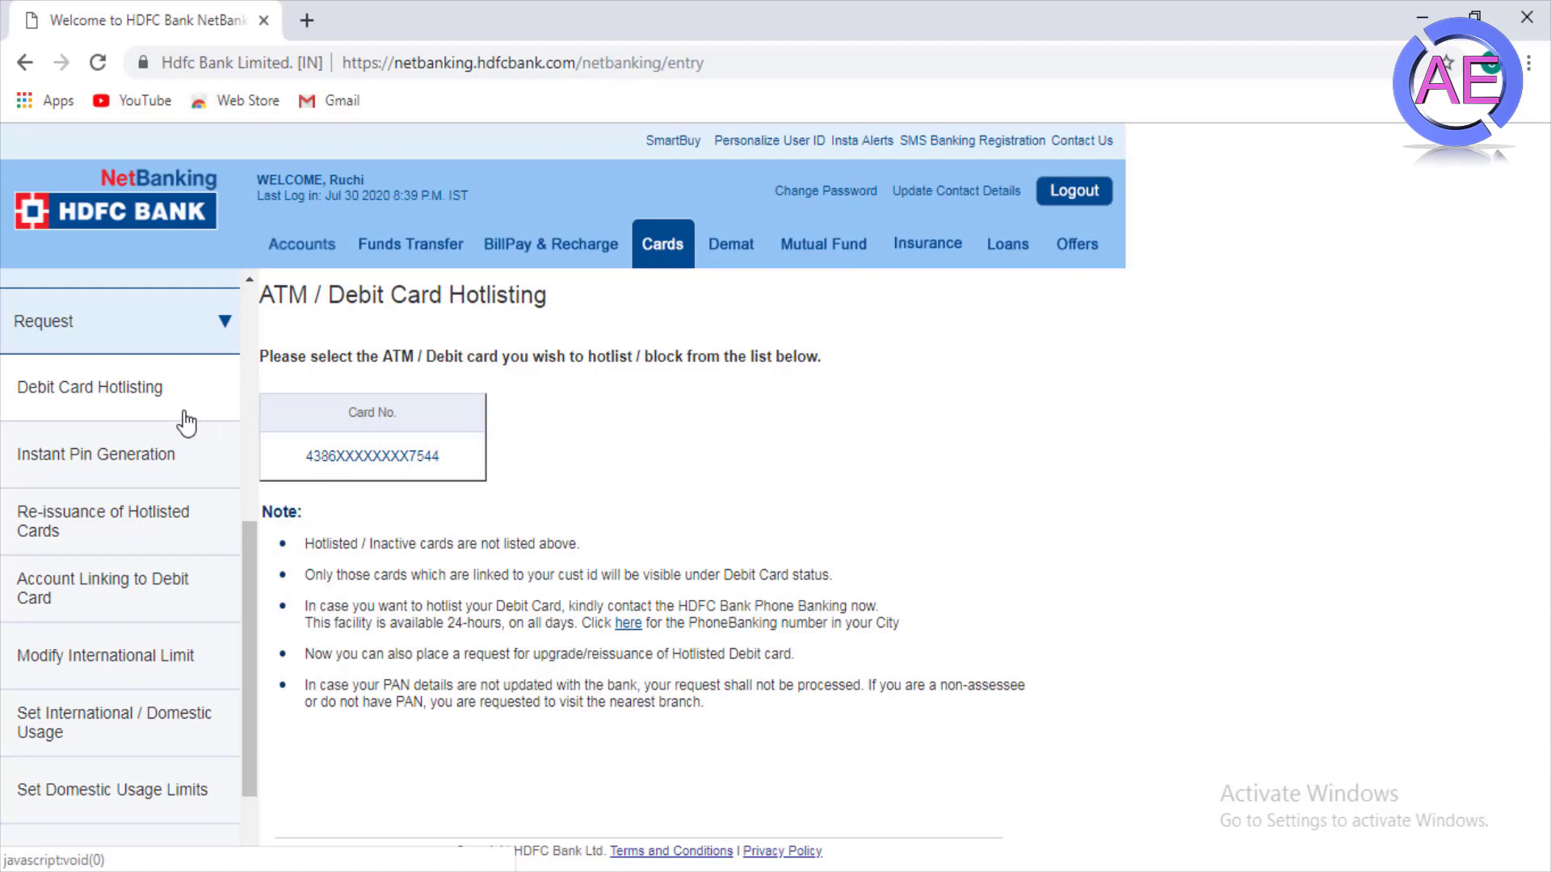
{"action": "left_click", "coordinate": [118, 532]}
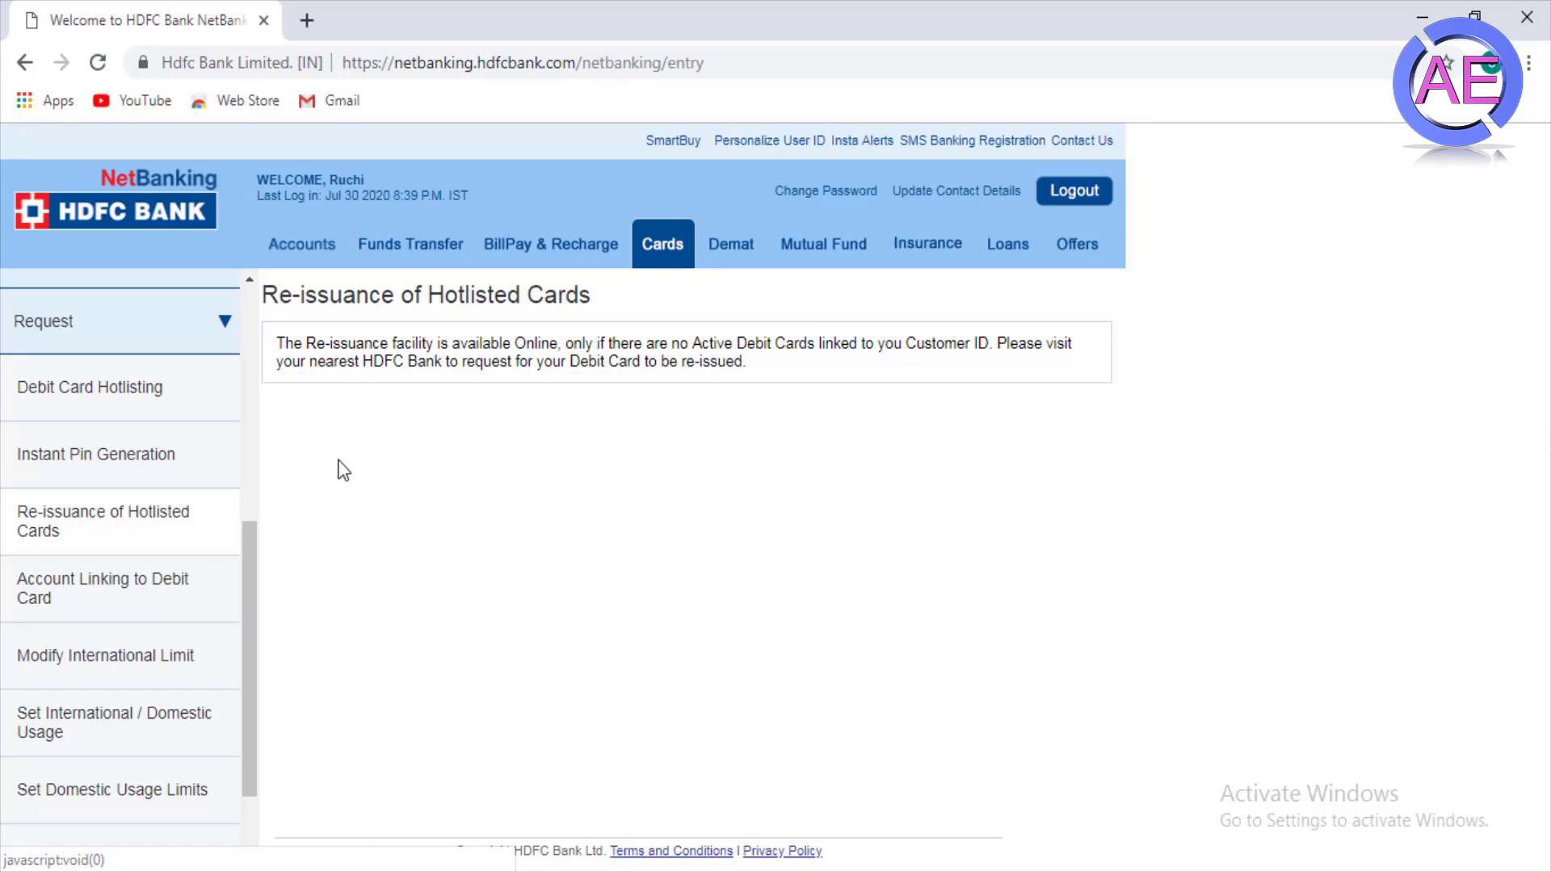
Start a debit card Pin Regeneration request for the listed card and proceed to its confirmation page
{"action": "scroll", "coordinate": [146, 613], "scroll_direction": "down", "scroll_amount": 2}
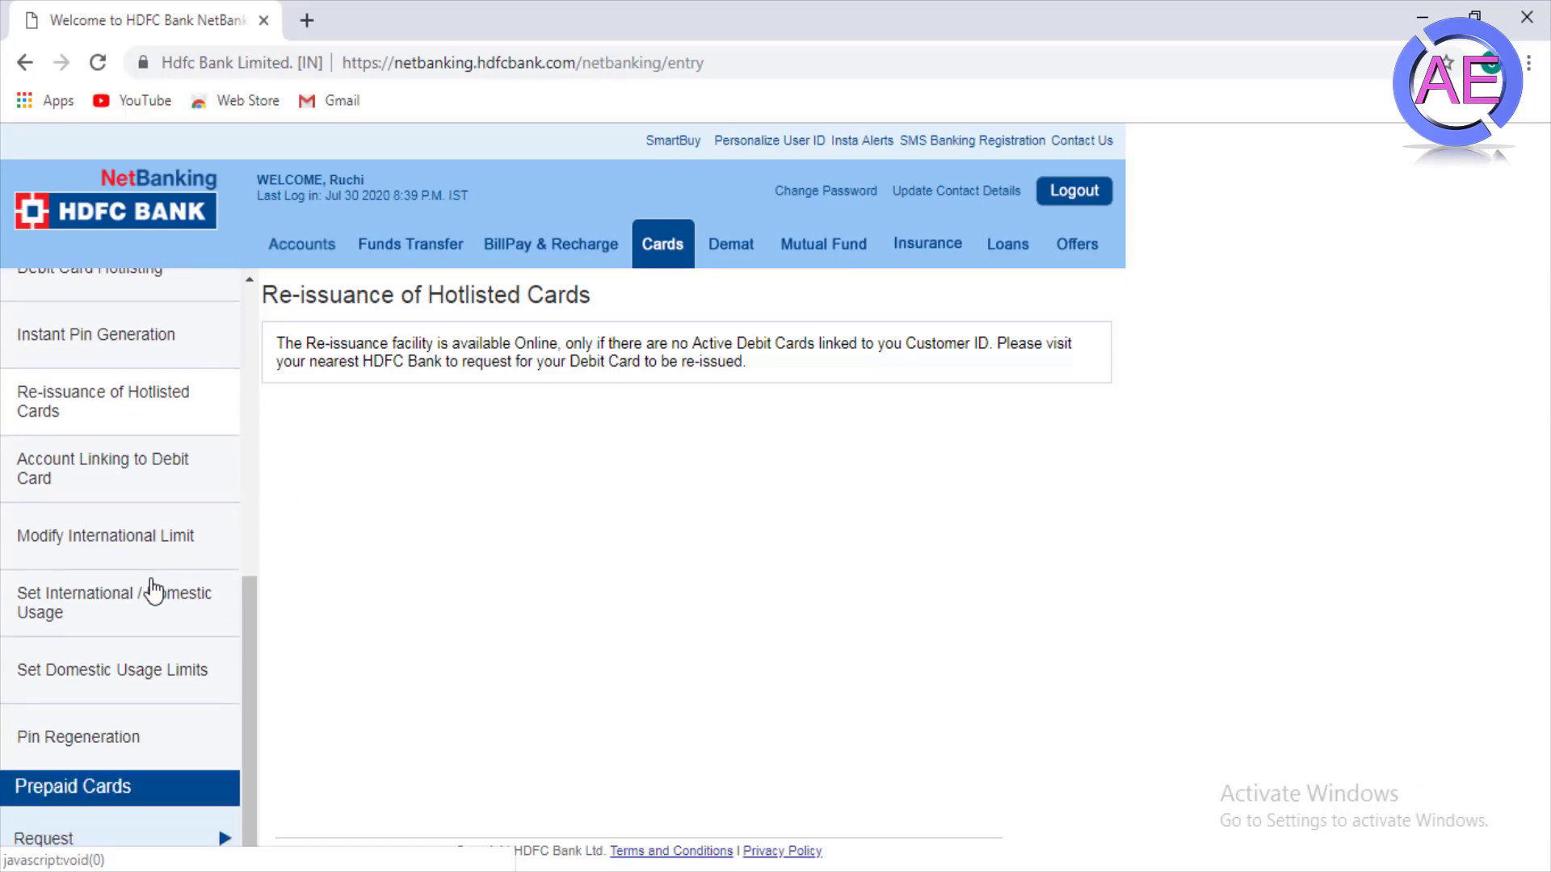
{"action": "left_click", "coordinate": [100, 747]}
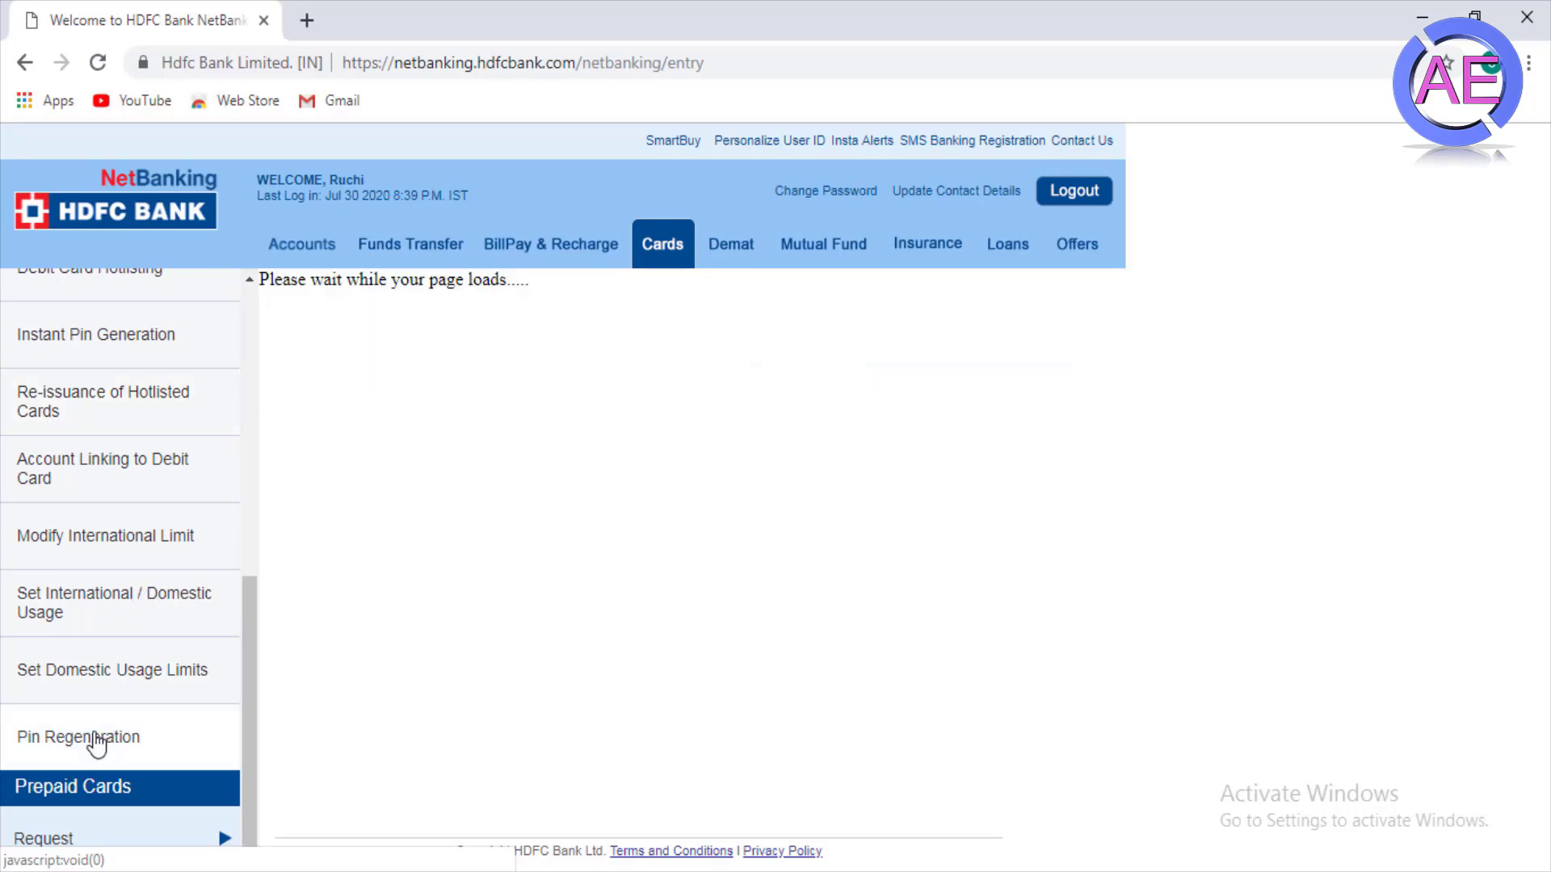
{"action": "left_click", "coordinate": [599, 376]}
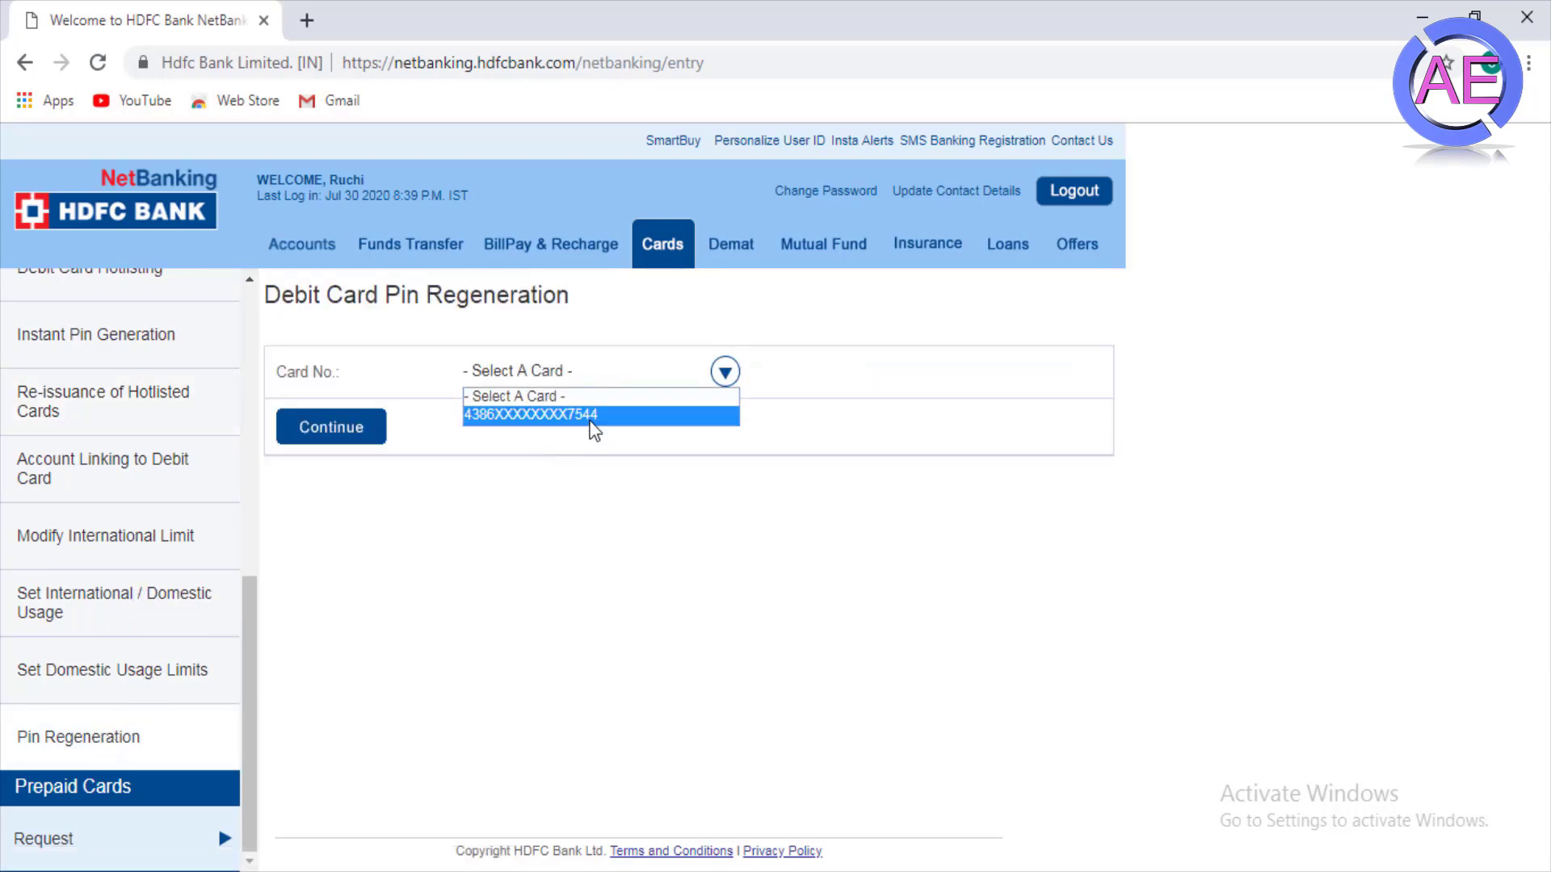
{"action": "left_click", "coordinate": [590, 417]}
{"action": "left_click", "coordinate": [333, 432]}
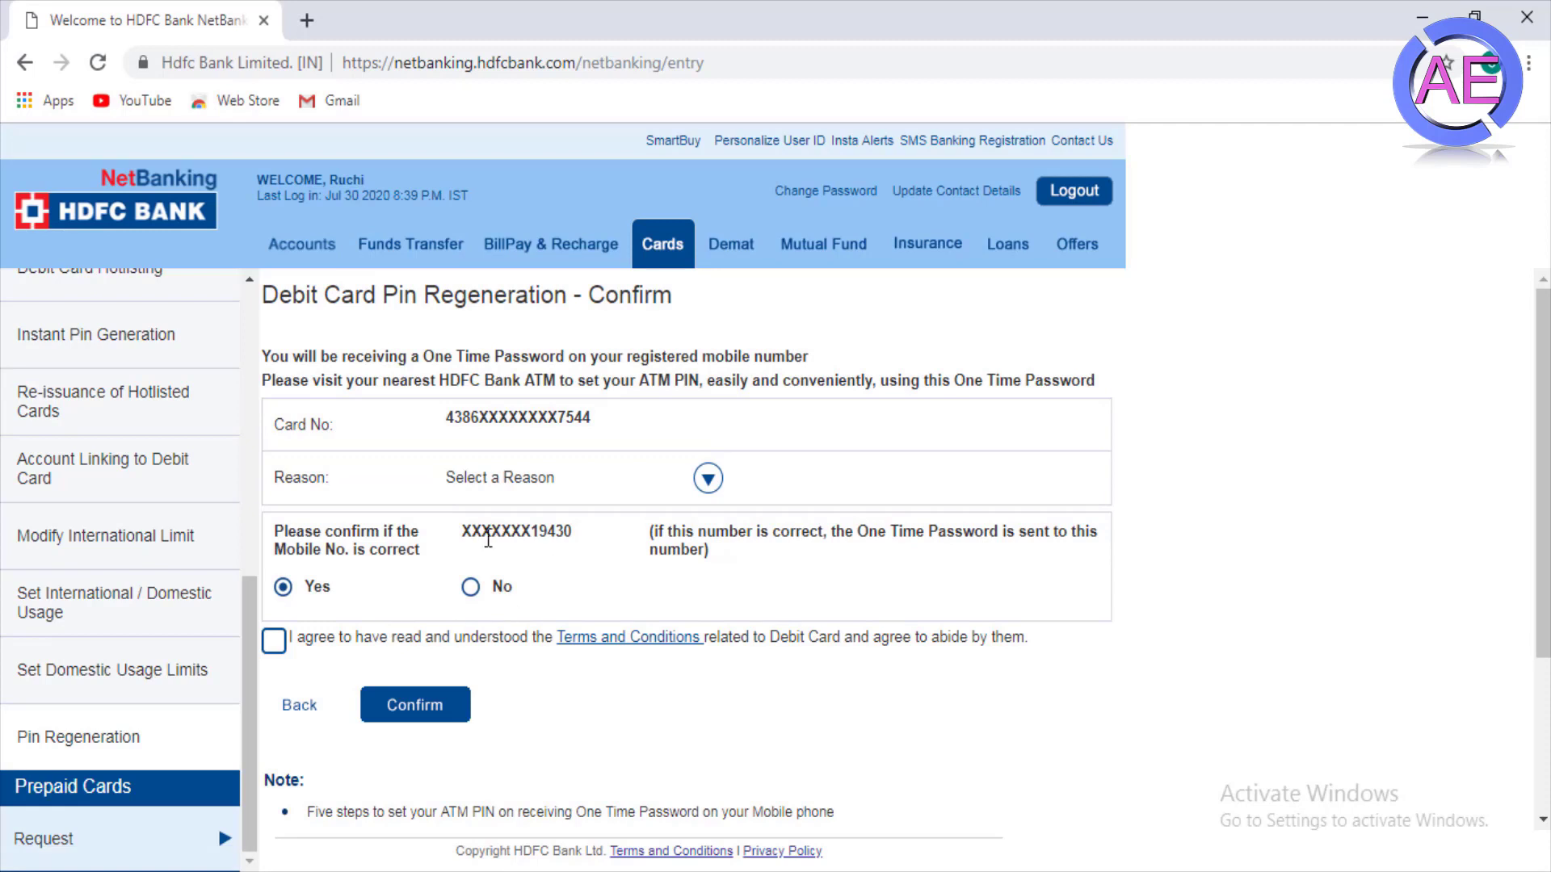